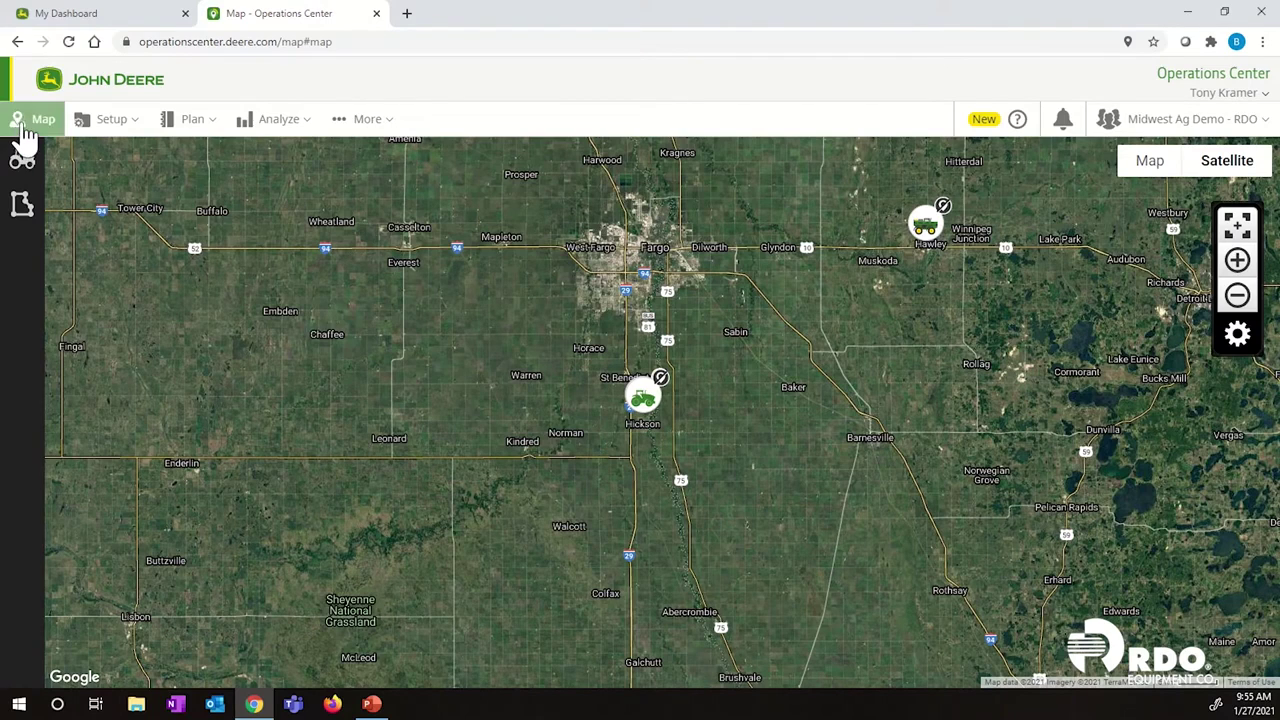
Step: Open the land setup and start a newly drawn boundary associated with the Baker 30 field
left_click(126, 134)
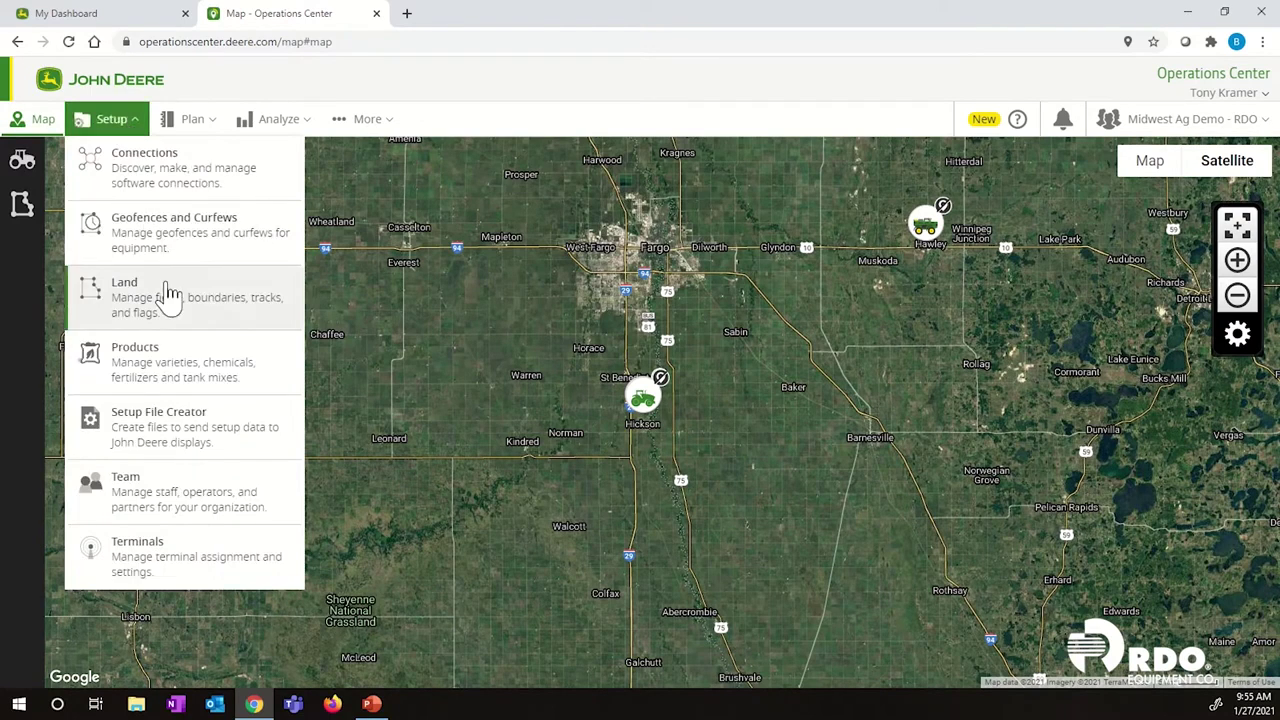
left_click(167, 310)
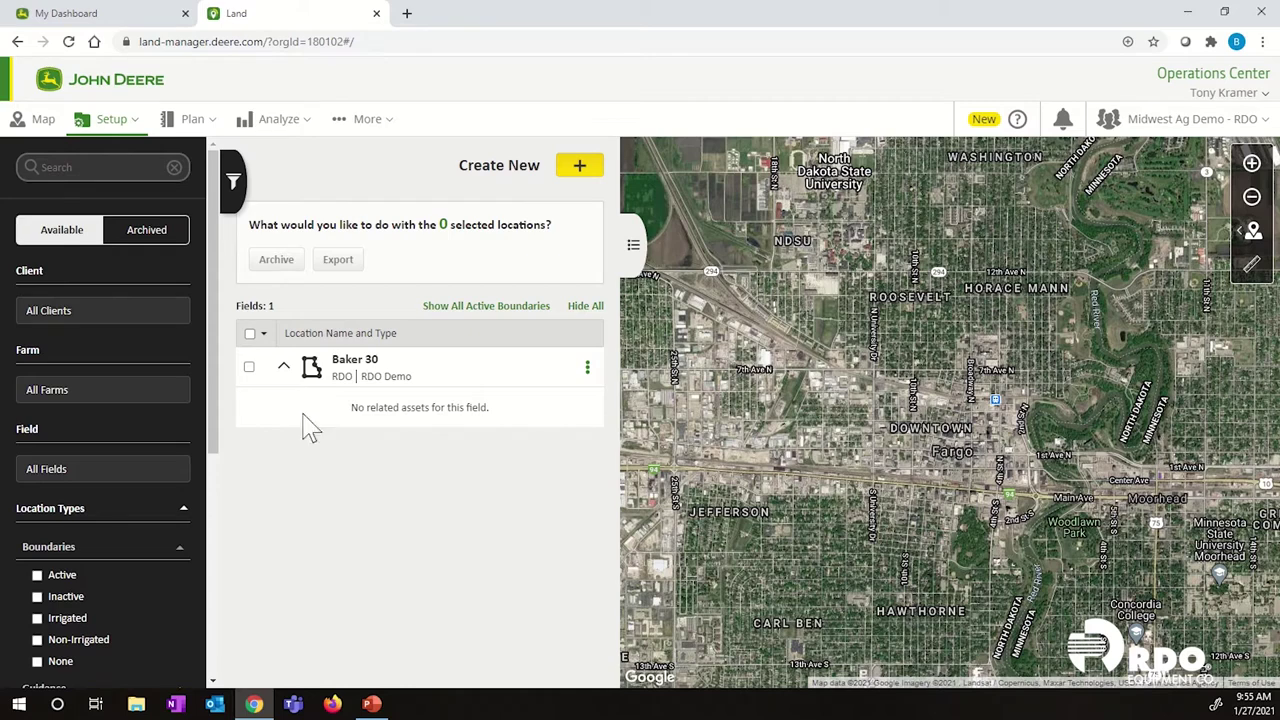
mouse_move(343, 372)
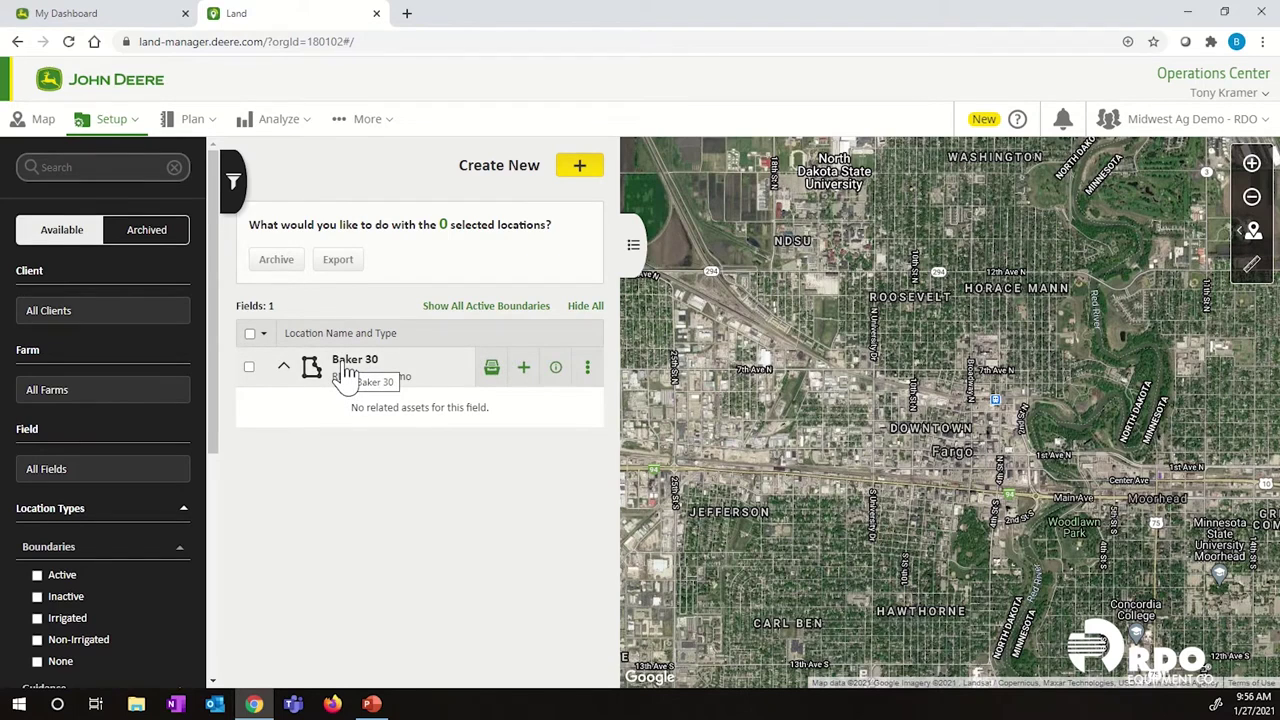
left_click(524, 370)
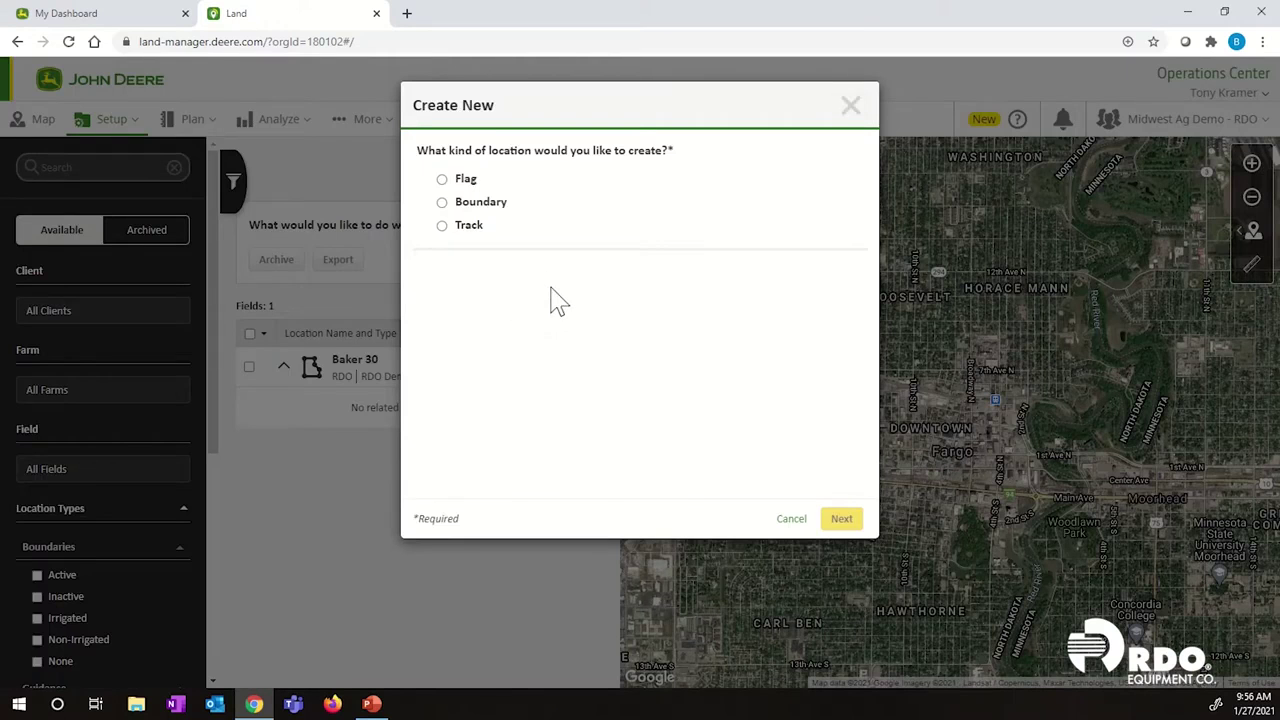
left_click(442, 203)
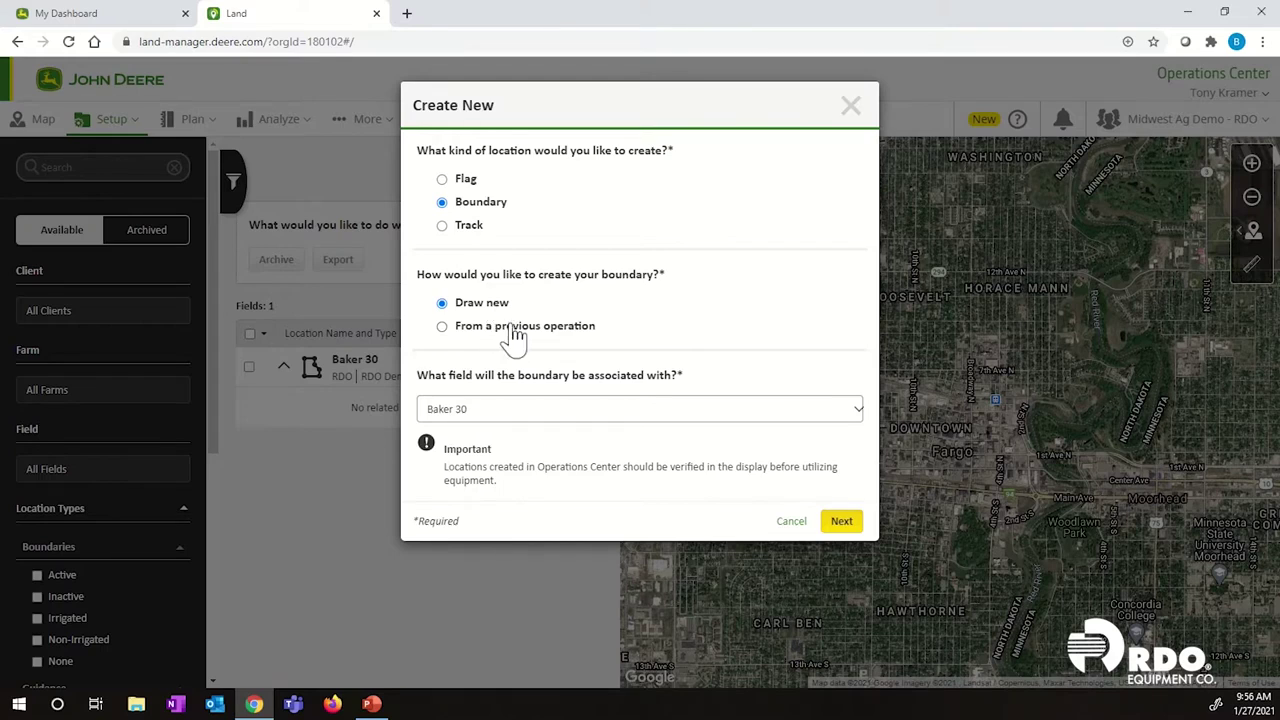
left_click(843, 524)
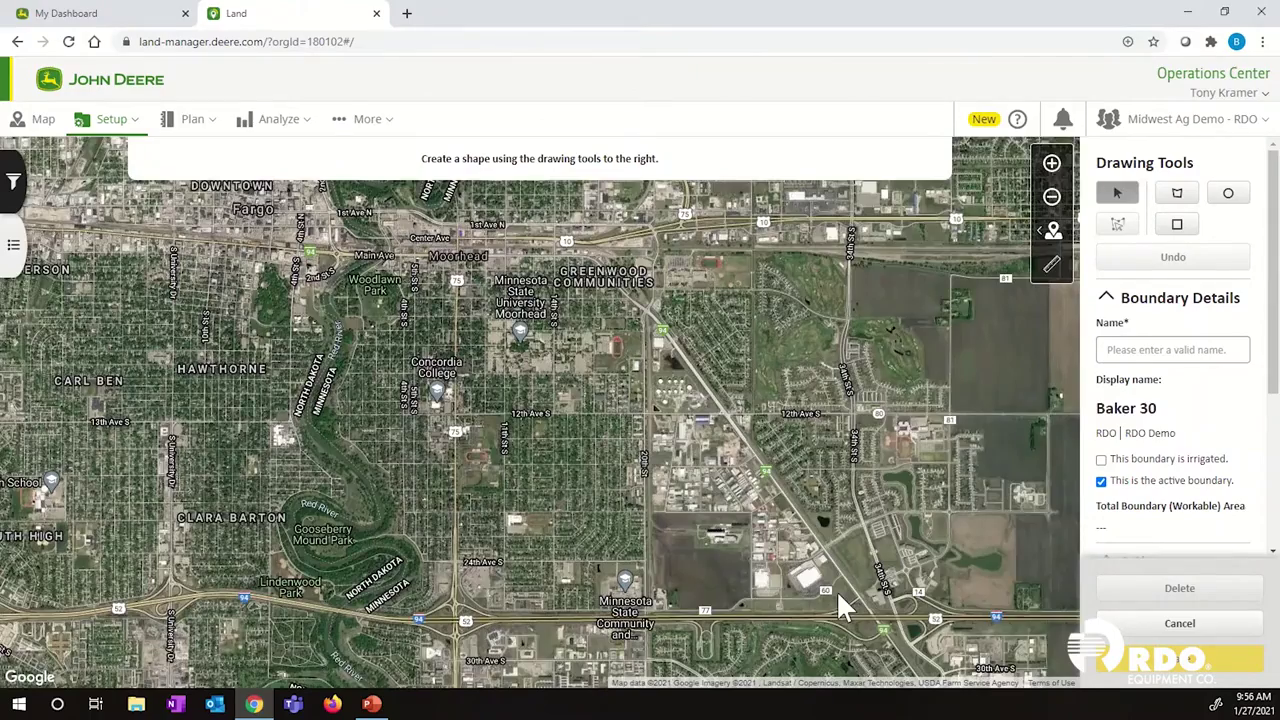
Step: Begin a polygon at the field's northwest corner southeast of 120th Ave S and 110th St S, running its north edge to Hwy 52
scroll(850, 600, "down", 3)
left_click_drag(873, 627, 722, 468)
left_click_drag(834, 570, 564, 362)
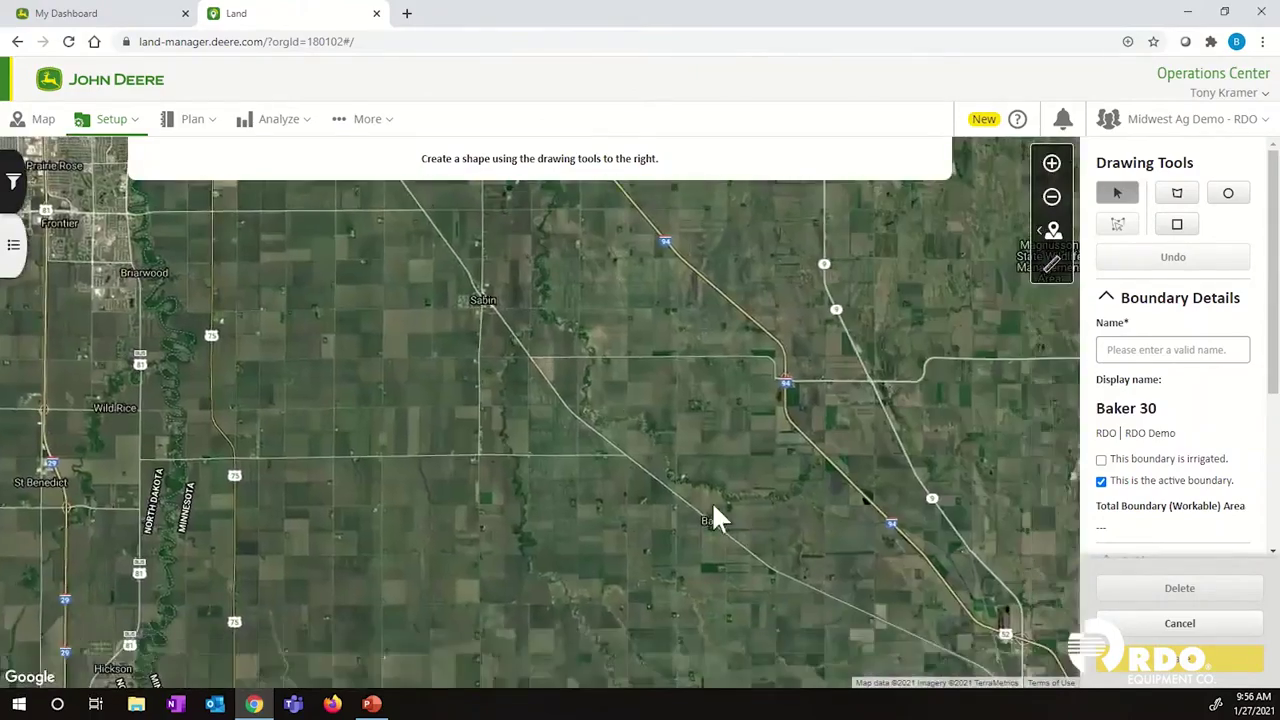
left_click_drag(713, 508, 643, 494)
scroll(589, 478, "up", 2)
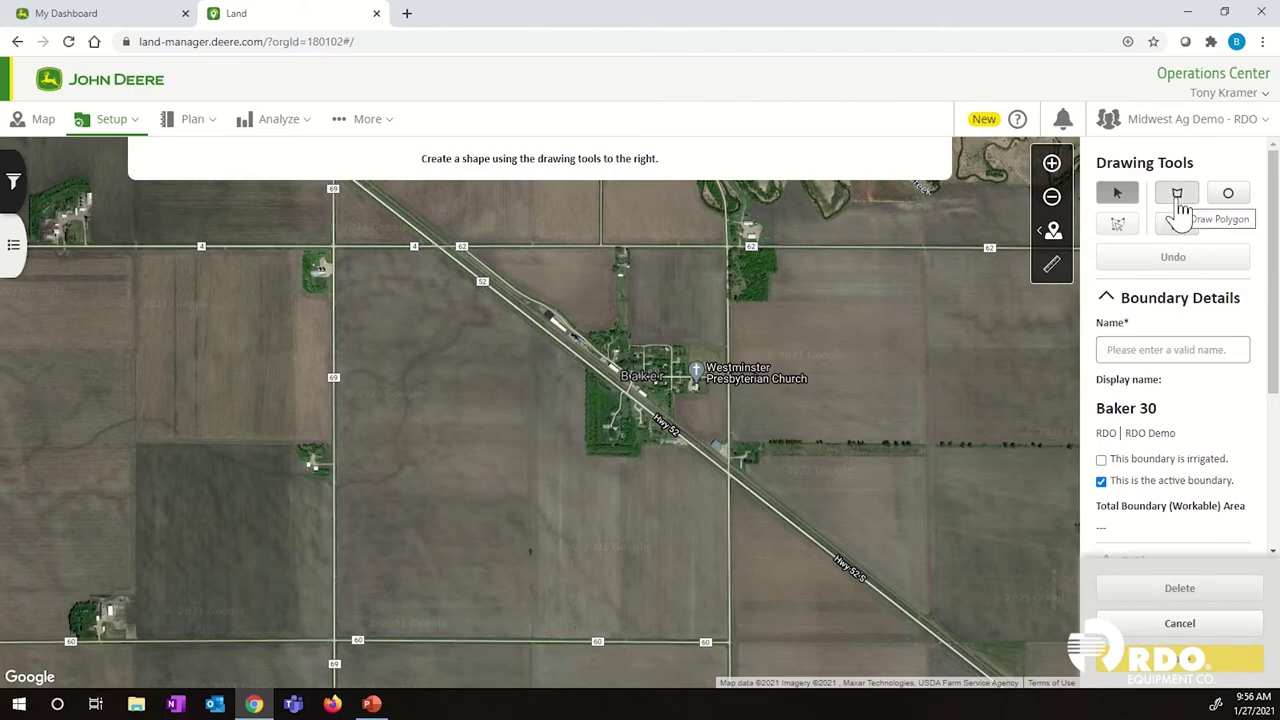
left_click(1179, 201)
scroll(336, 258, "up", 2)
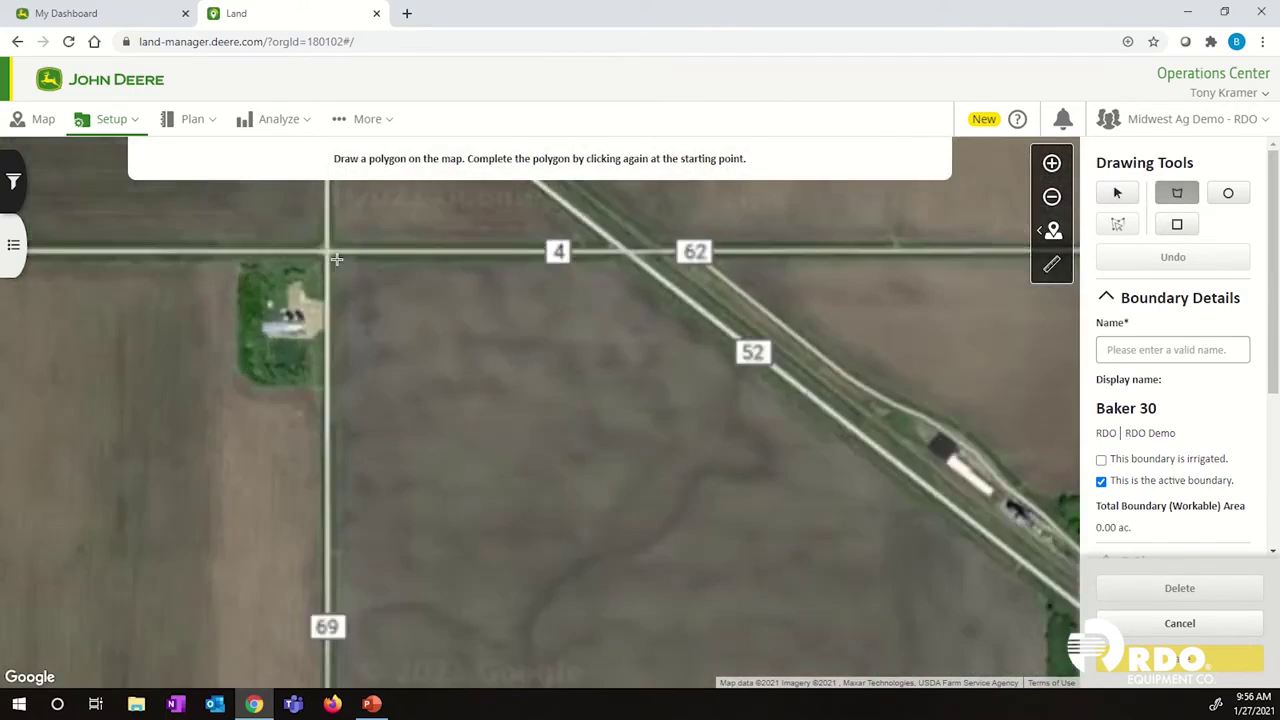
scroll(336, 258, "up", 2)
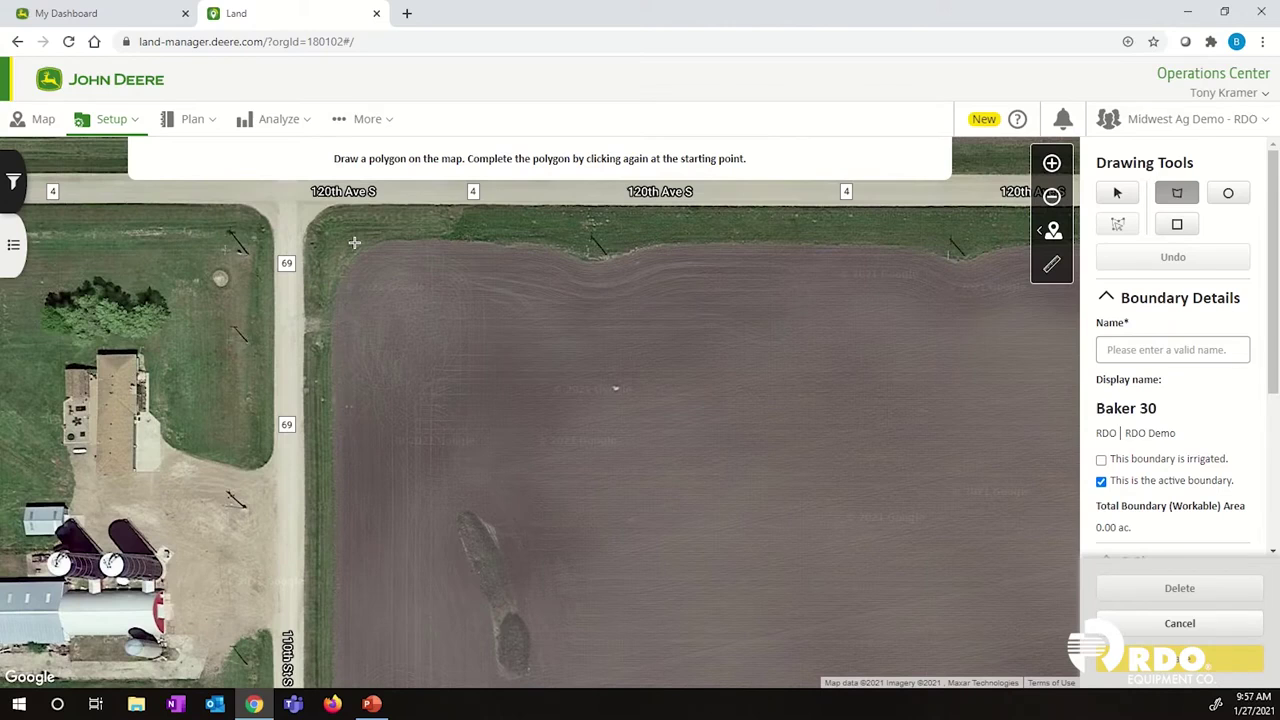
left_click(354, 242)
left_click_drag(954, 263, 733, 273)
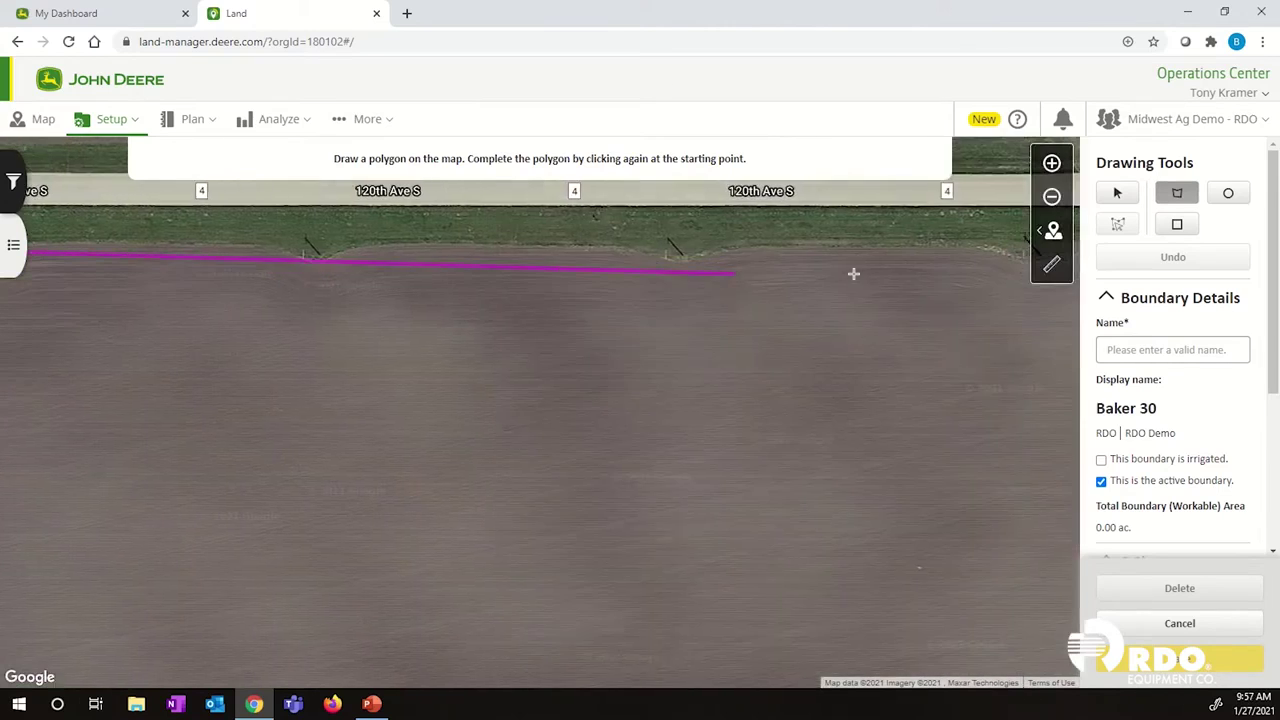
left_click_drag(863, 271, 614, 263)
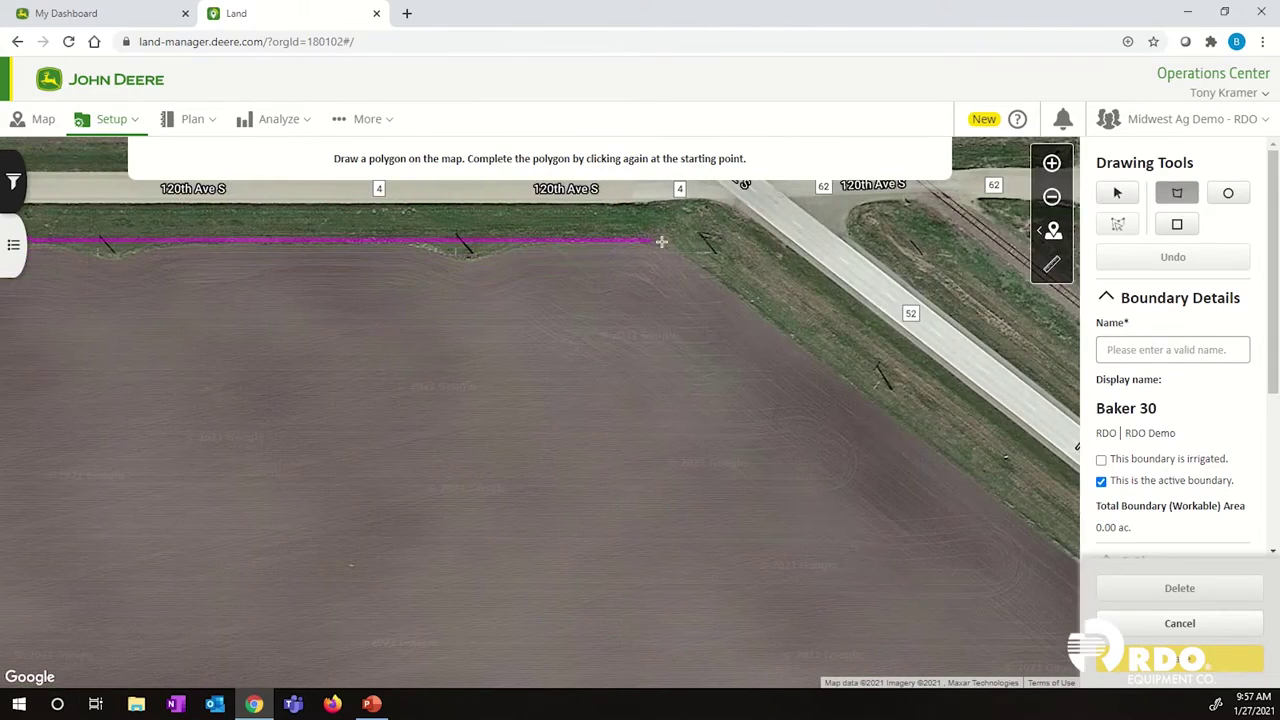
left_click(664, 240)
Step: Extend the polygon southeast along the field side of Hwy 52 to the corner of the tree grove near Baker
left_click_drag(889, 383, 580, 300)
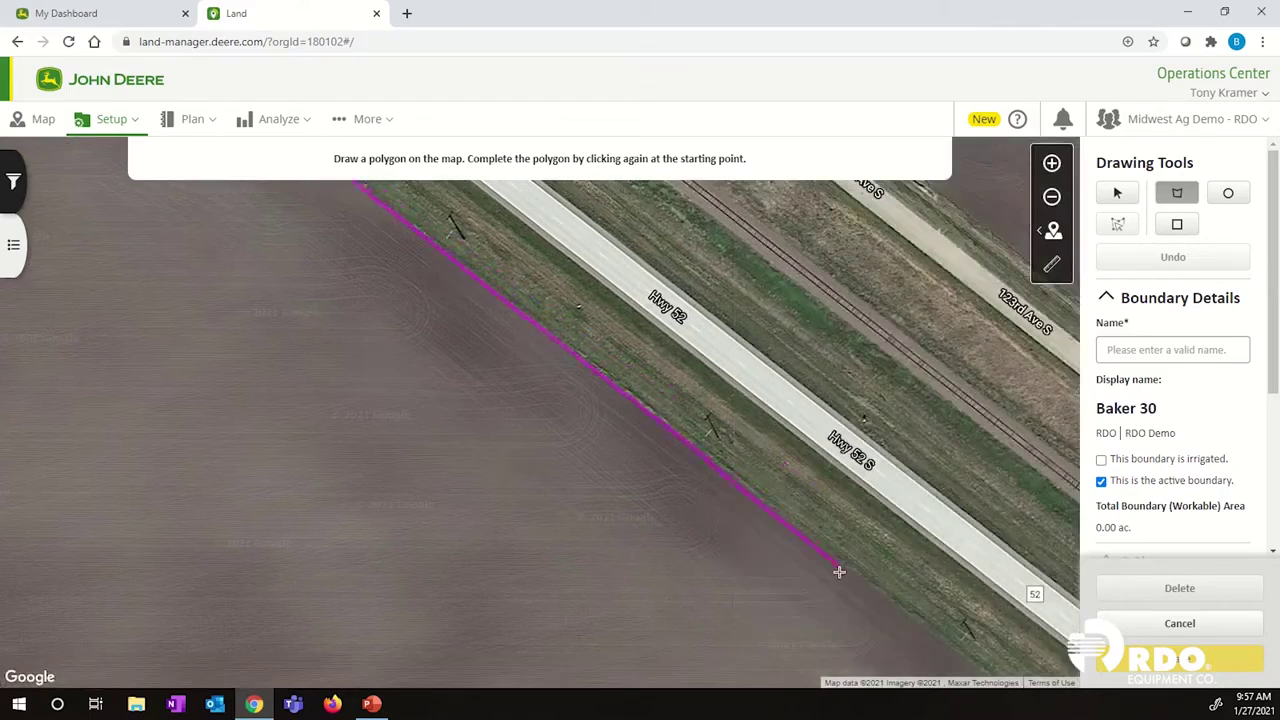
left_click_drag(839, 571, 691, 371)
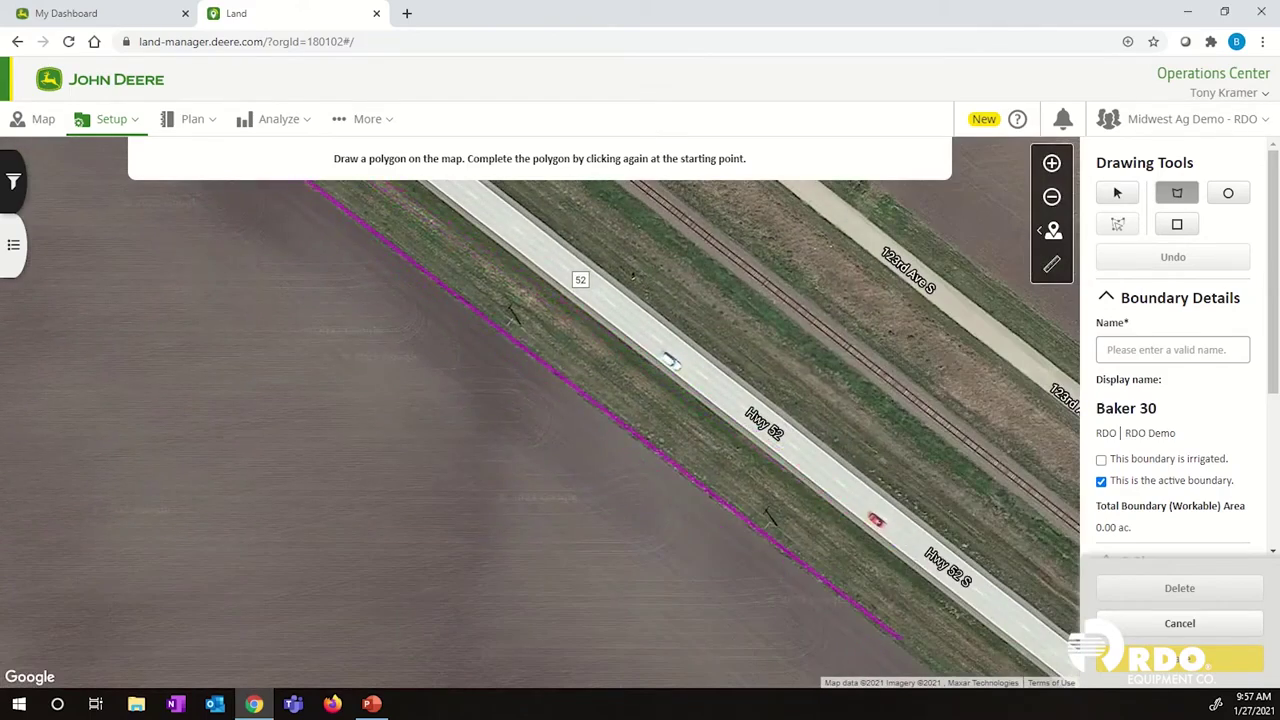
left_click_drag(900, 636, 691, 466)
left_click_drag(831, 626, 720, 600)
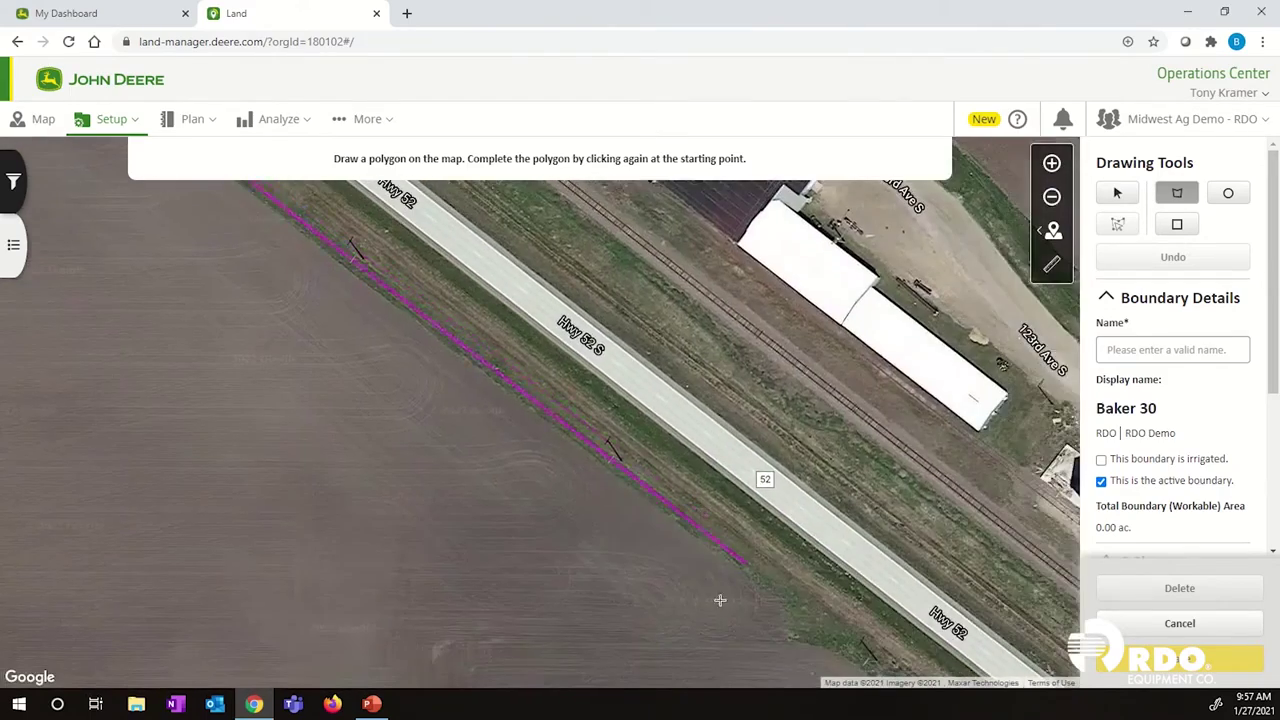
scroll(720, 600, "down", 3)
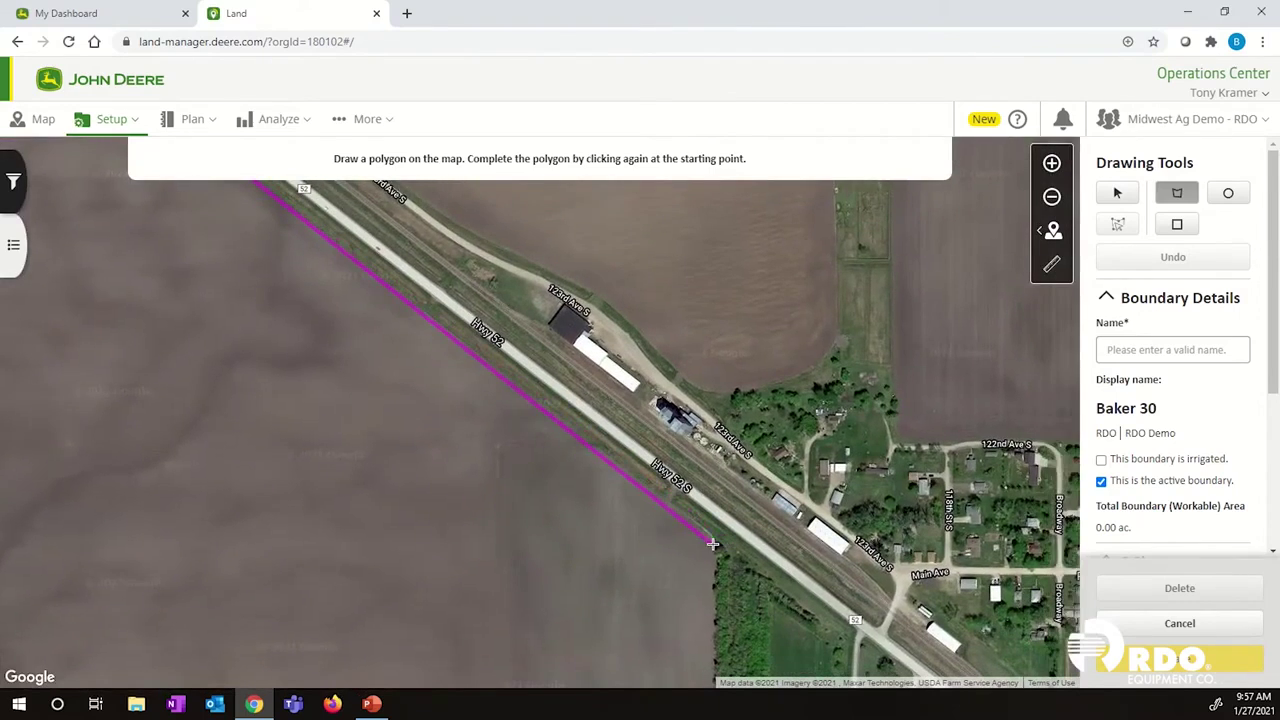
left_click(714, 540)
Step: Trace the polygon around the tree grove and farmyard, then along Hwy 52 to the corner at 120th St S
left_click_drag(720, 618, 685, 465)
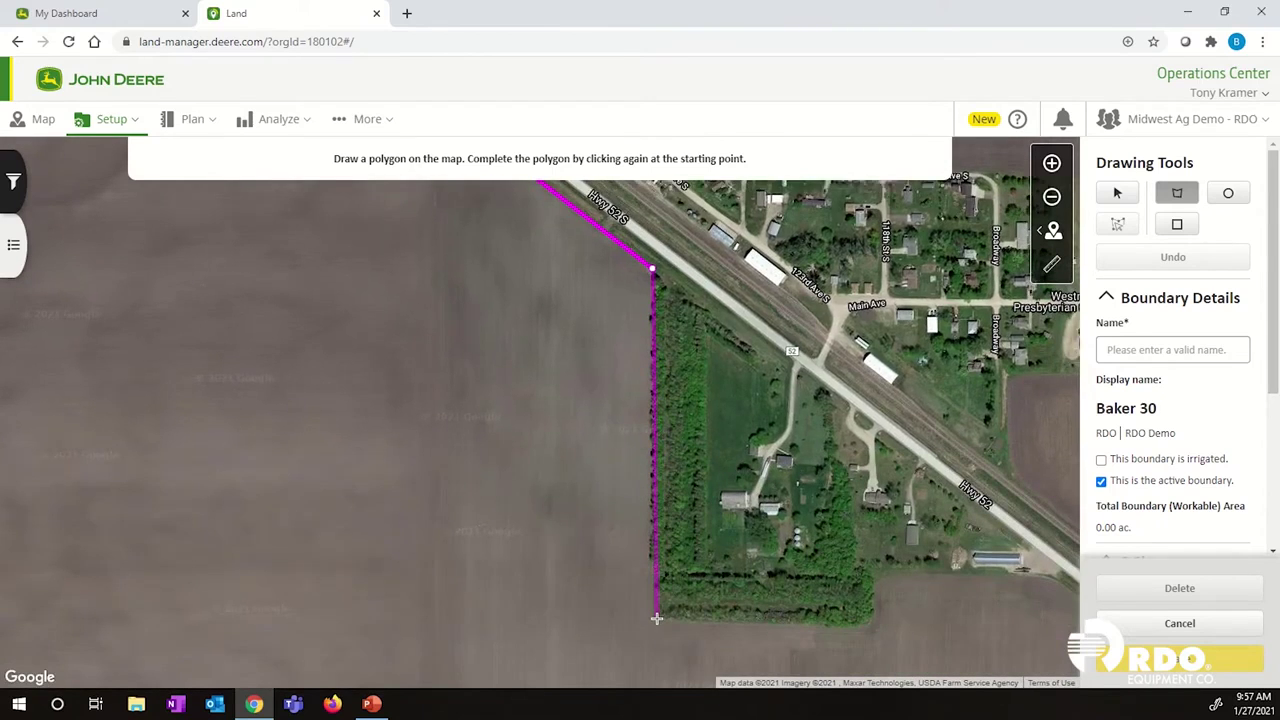
left_click(655, 620)
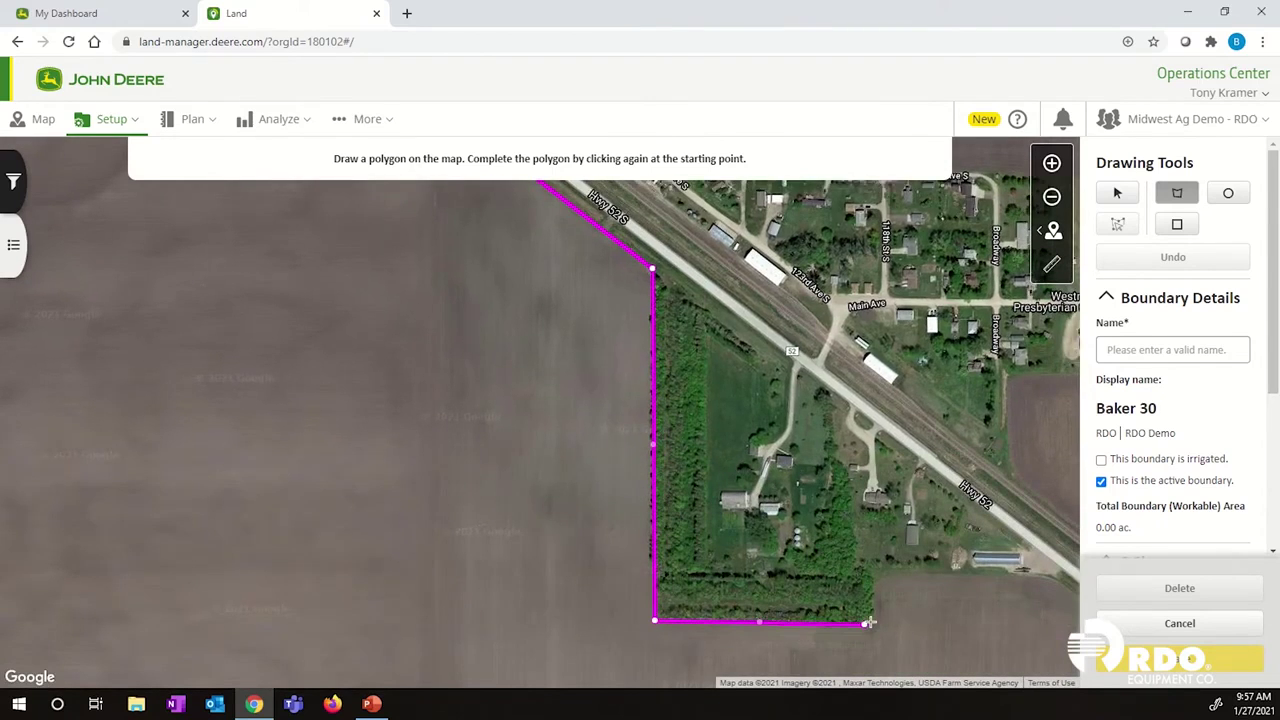
left_click(875, 580)
left_click(1047, 576)
left_click_drag(1014, 606, 645, 400)
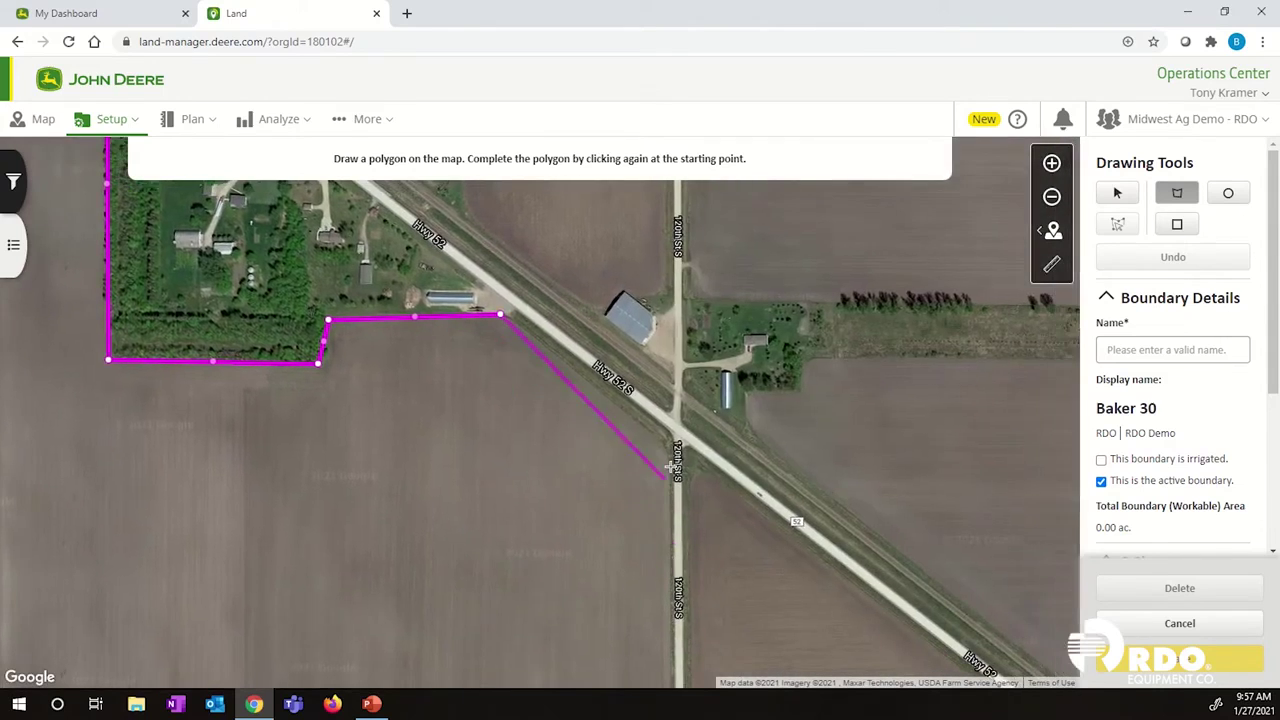
left_click(669, 449)
Step: Run the polygon's east edge down 120th St S to 130th Ave S and its south edge west to 110th St S
left_click_drag(632, 652, 591, 400)
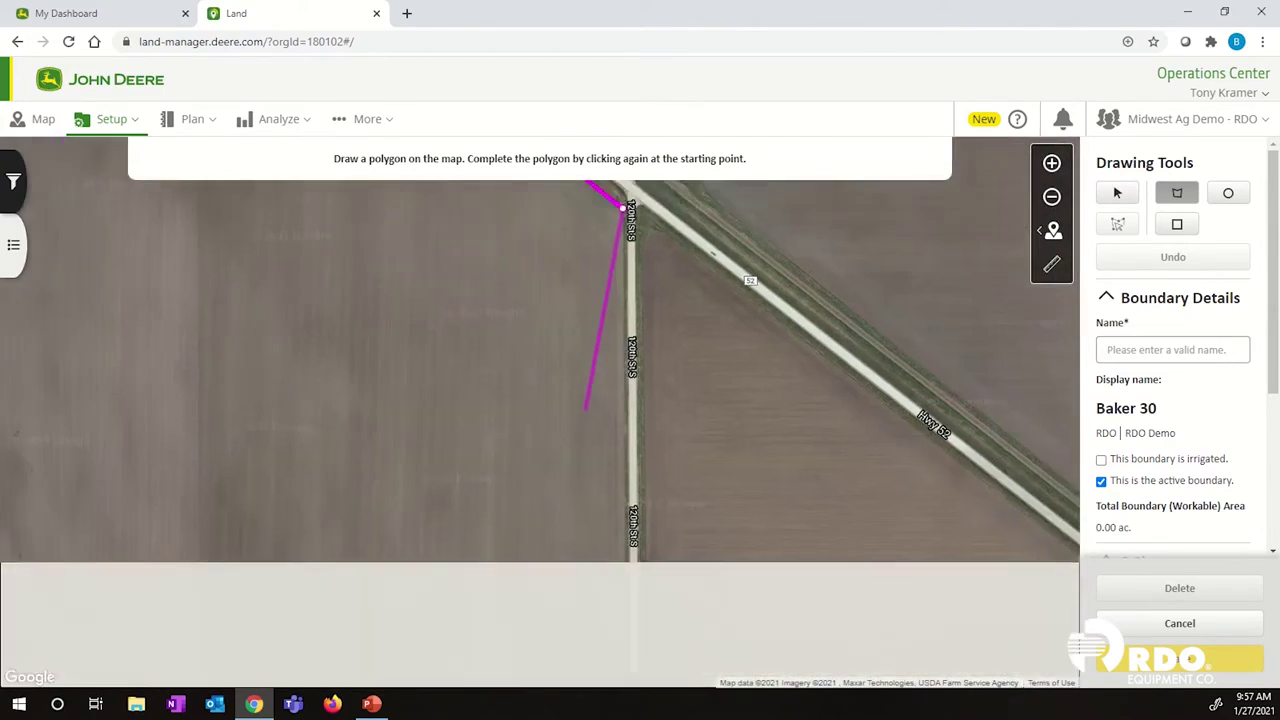
left_click_drag(600, 589, 580, 437)
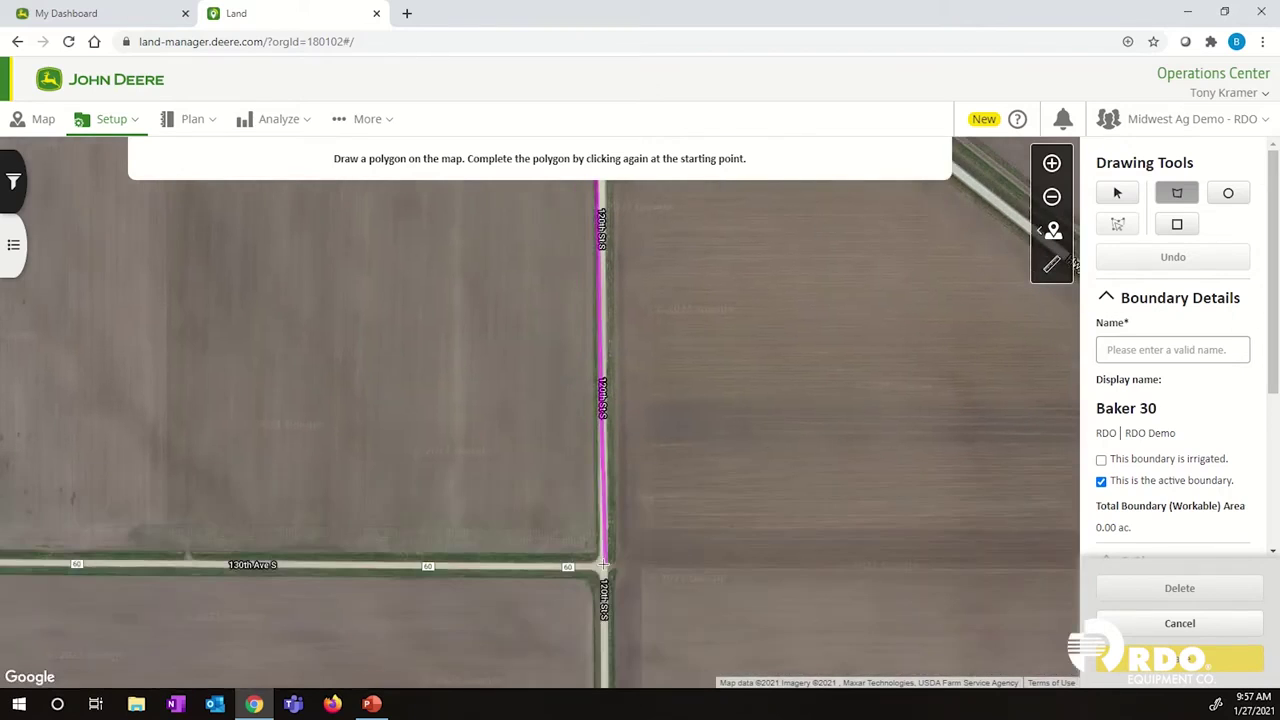
left_click(597, 553)
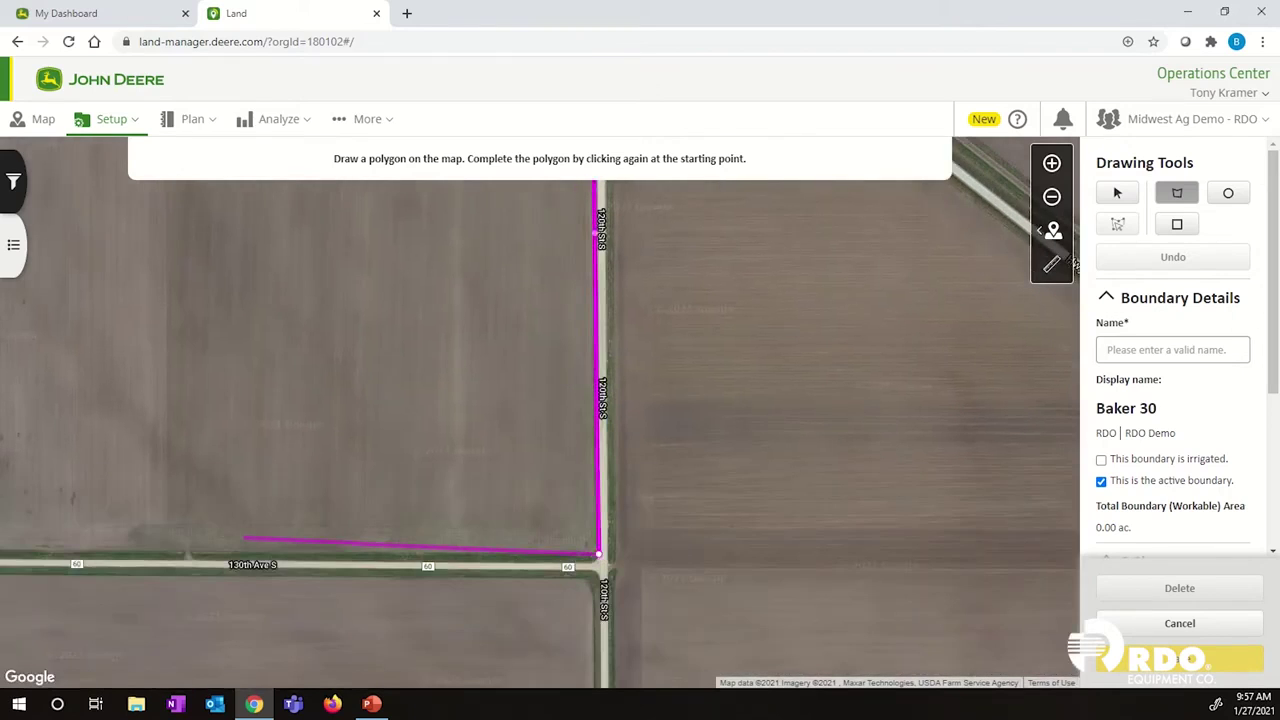
left_click_drag(243, 537, 529, 529)
left_click_drag(243, 521, 571, 523)
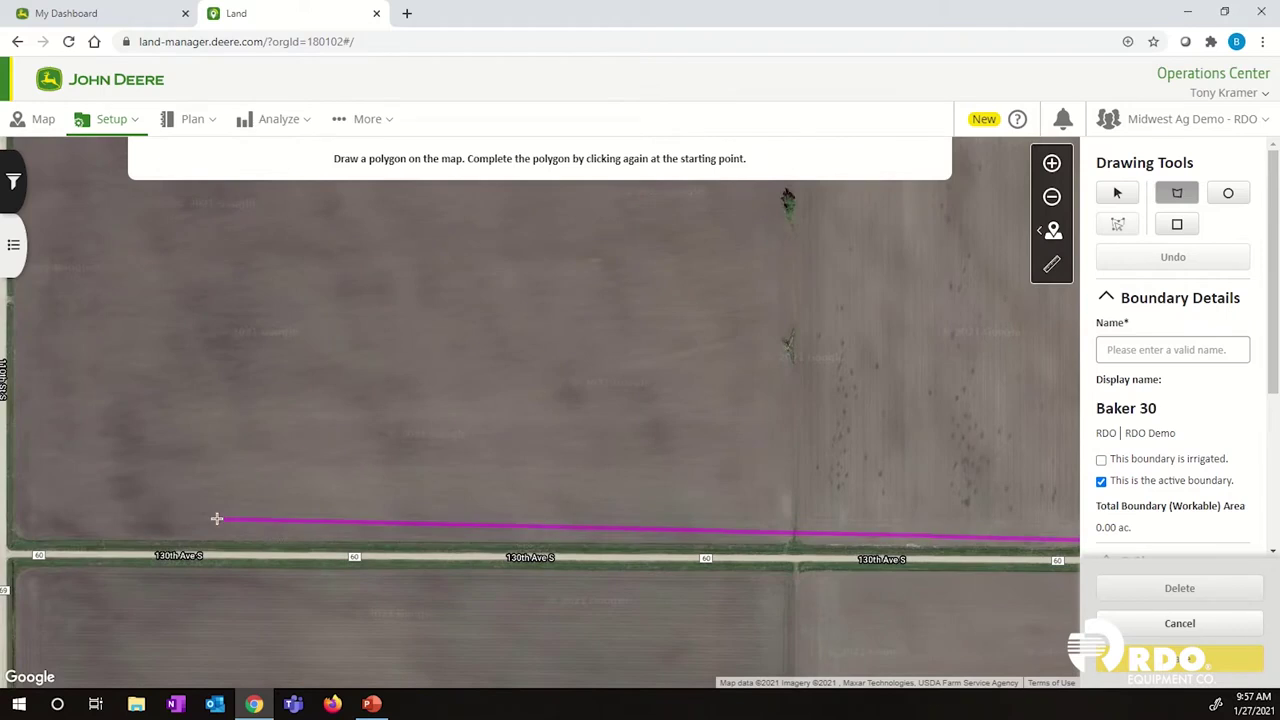
left_click_drag(217, 517, 543, 529)
left_click(363, 553)
Step: Close the polygon along 110th St S at its starting point in the field's northwest corner
left_click_drag(394, 233, 394, 309)
left_click_drag(391, 214, 366, 500)
left_click_drag(384, 265, 445, 410)
left_click_drag(417, 319, 458, 491)
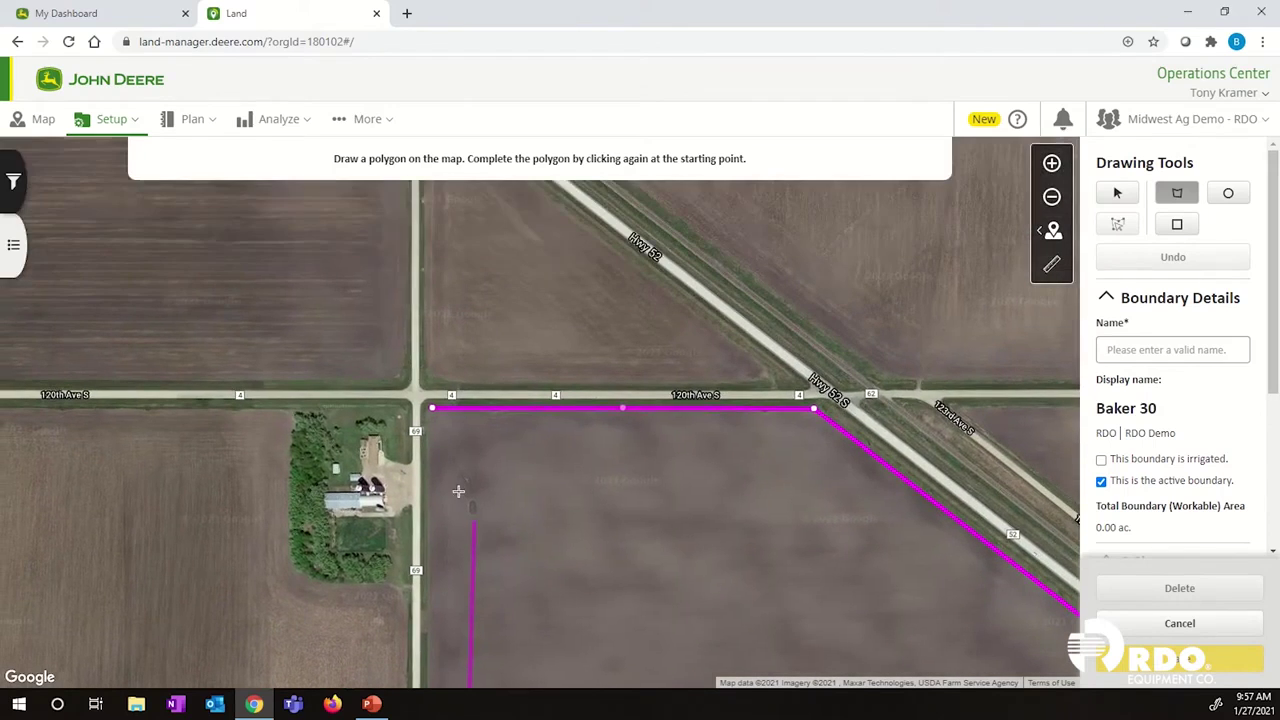
left_click(434, 411)
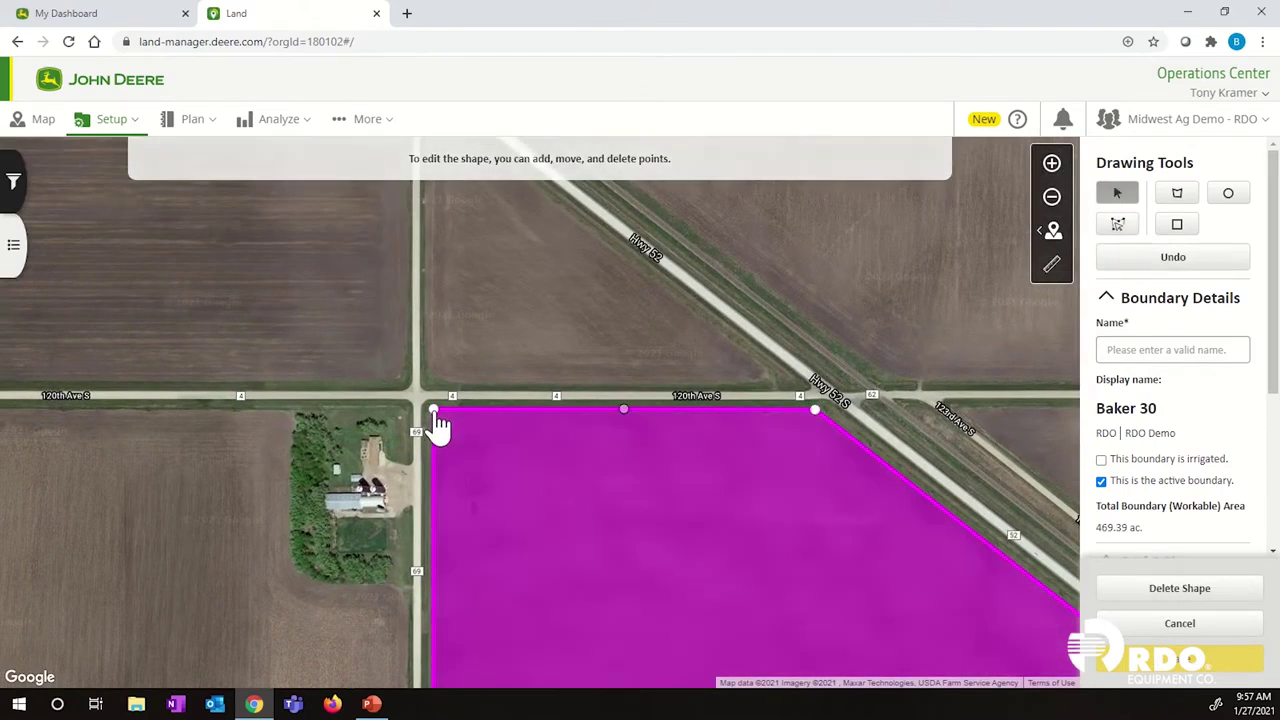
Step: Name the drawn boundary Exterior and save it with the Exterior shape type
left_click_drag(703, 585, 486, 366)
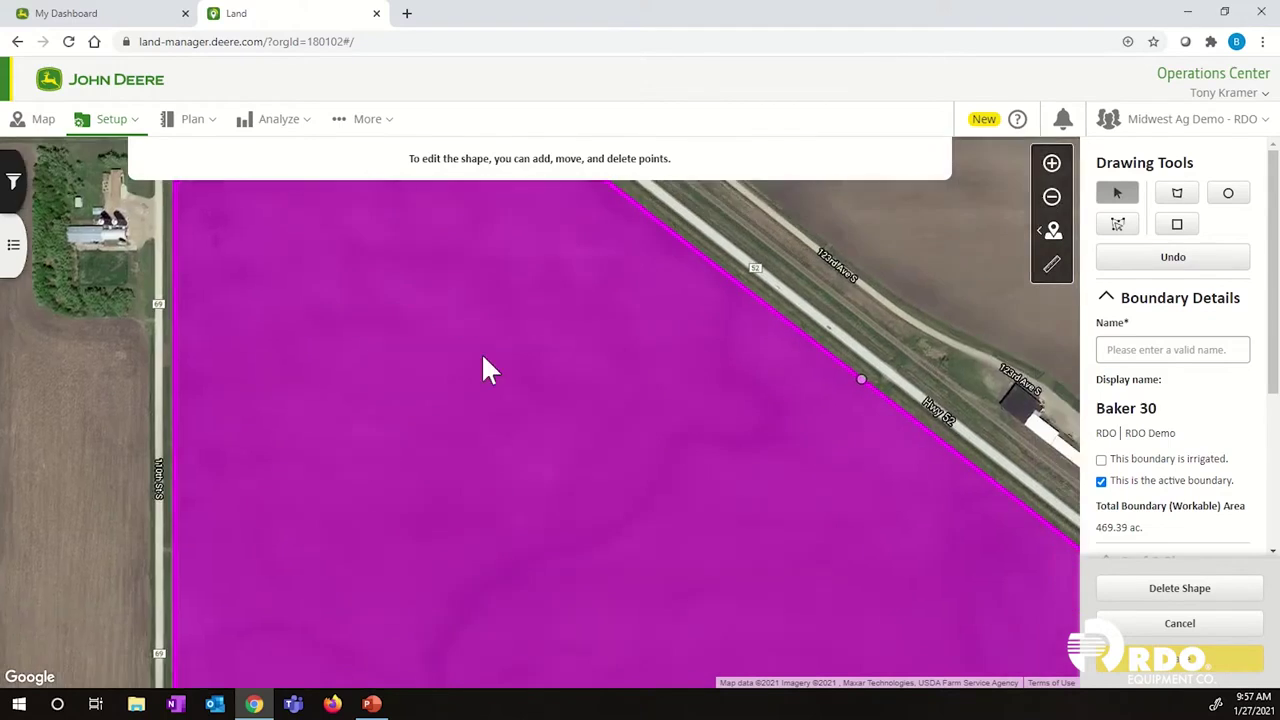
scroll(529, 429, "down", 1)
left_click_drag(569, 503, 490, 368)
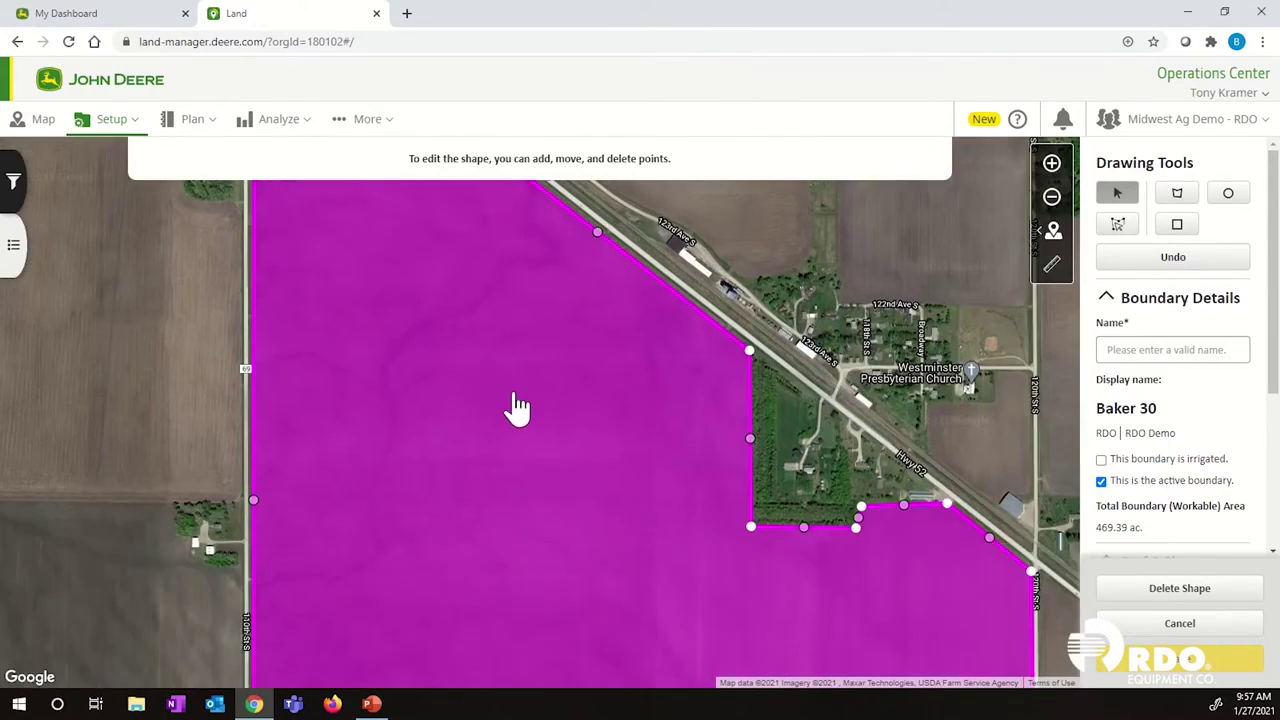
left_click_drag(563, 471, 508, 363)
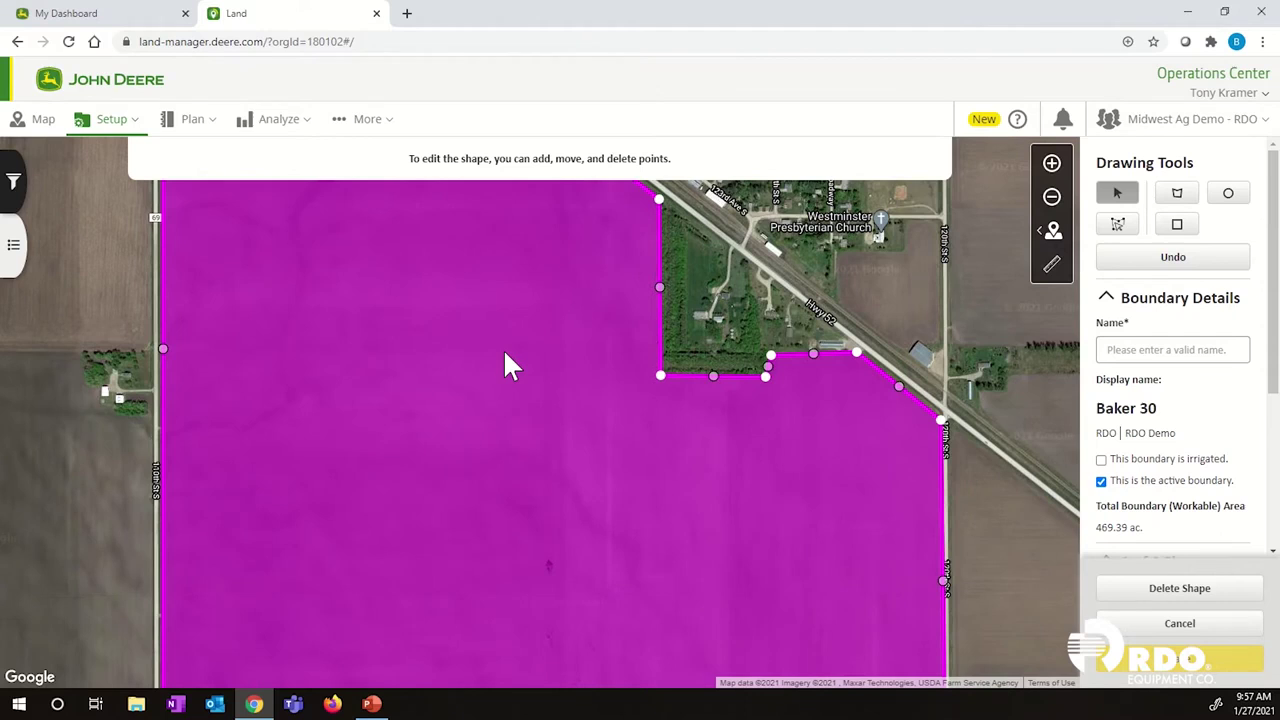
scroll(734, 462, "down", 1)
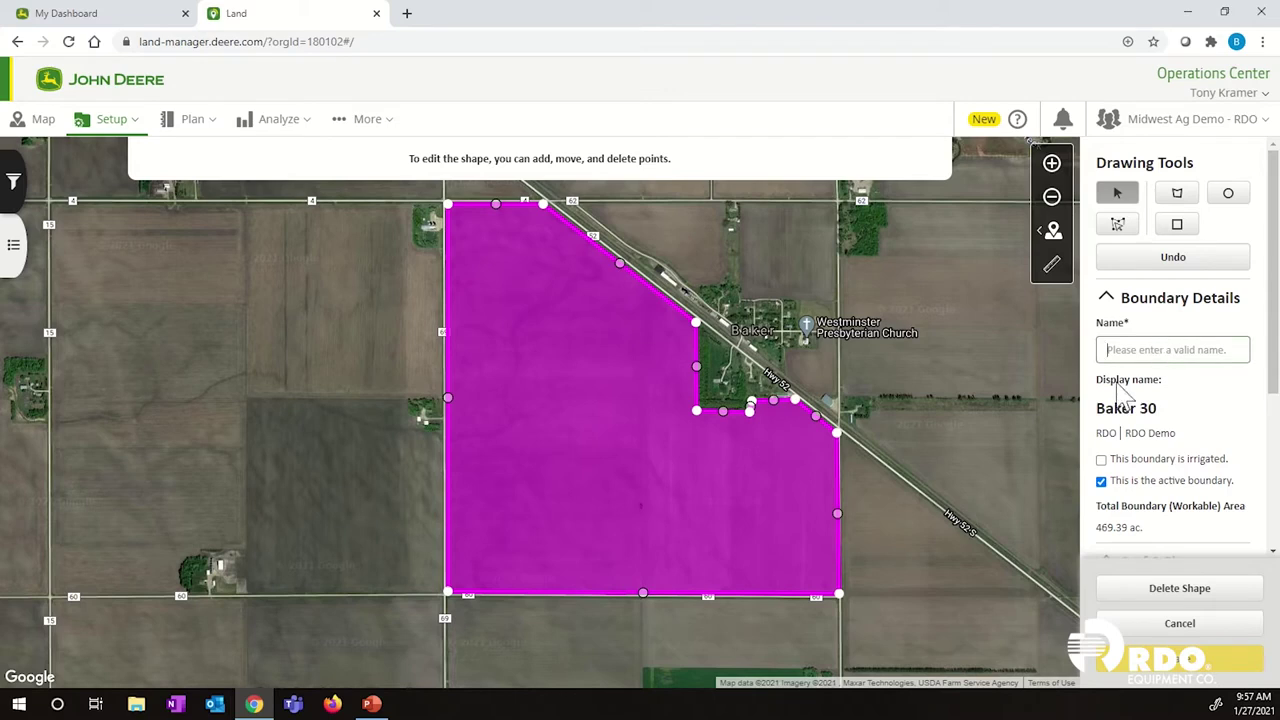
type("Exterior")
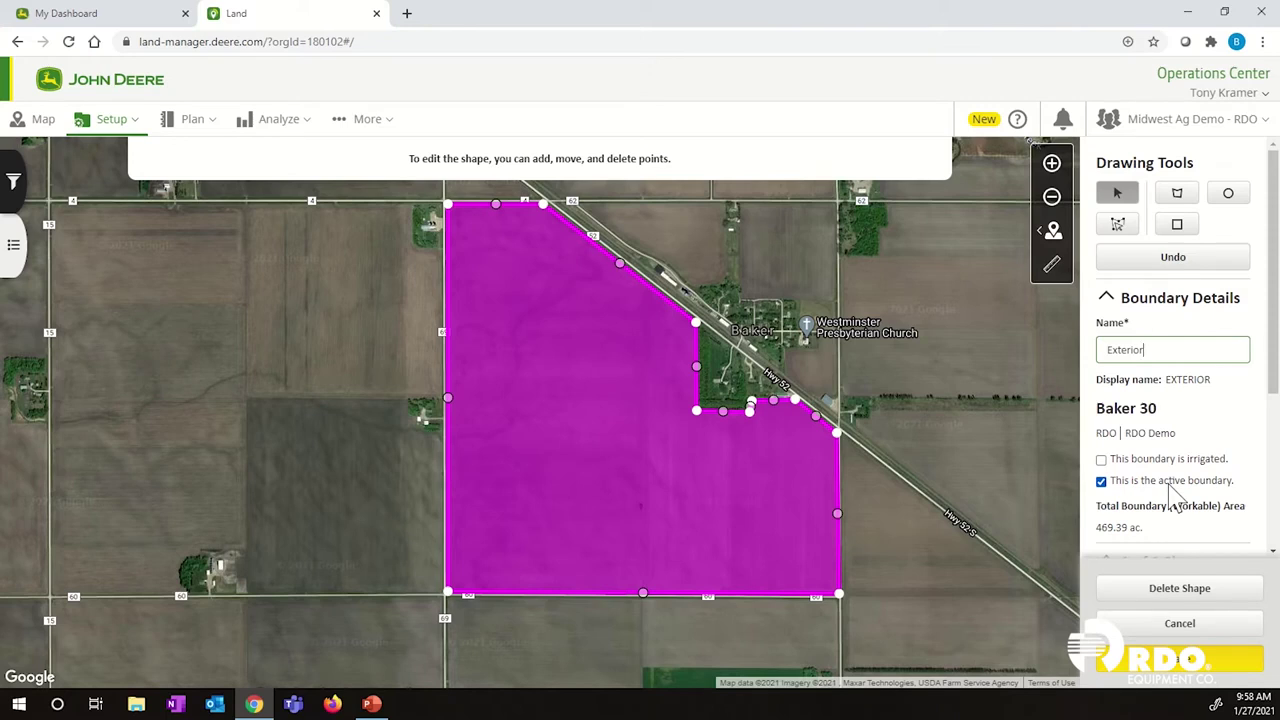
scroll(1178, 505, "down", 1)
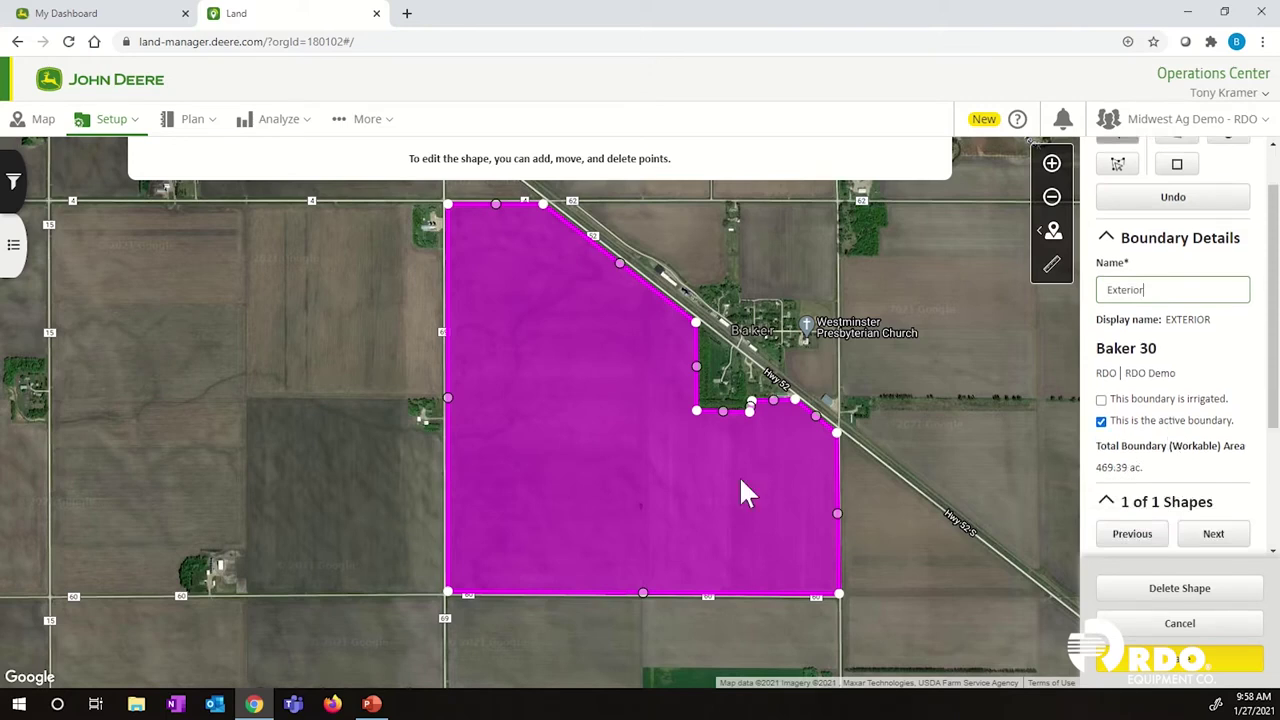
scroll(1166, 466, "down", 4)
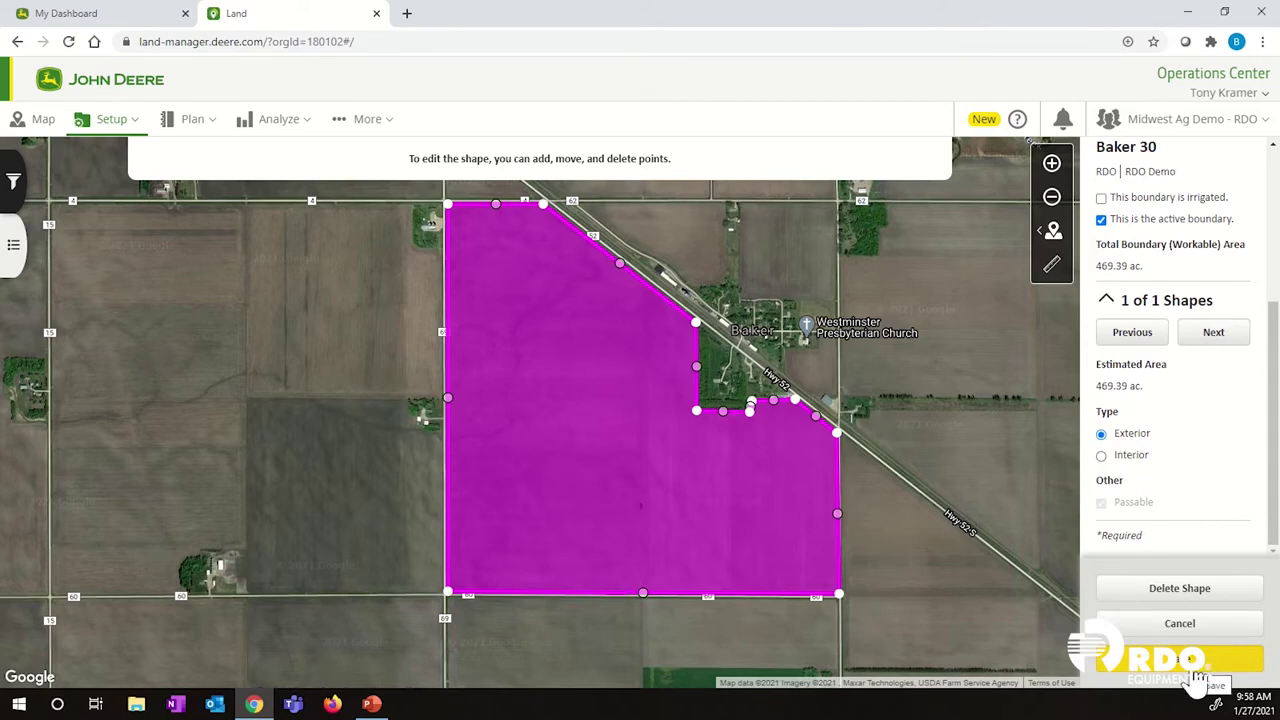
left_click(1195, 680)
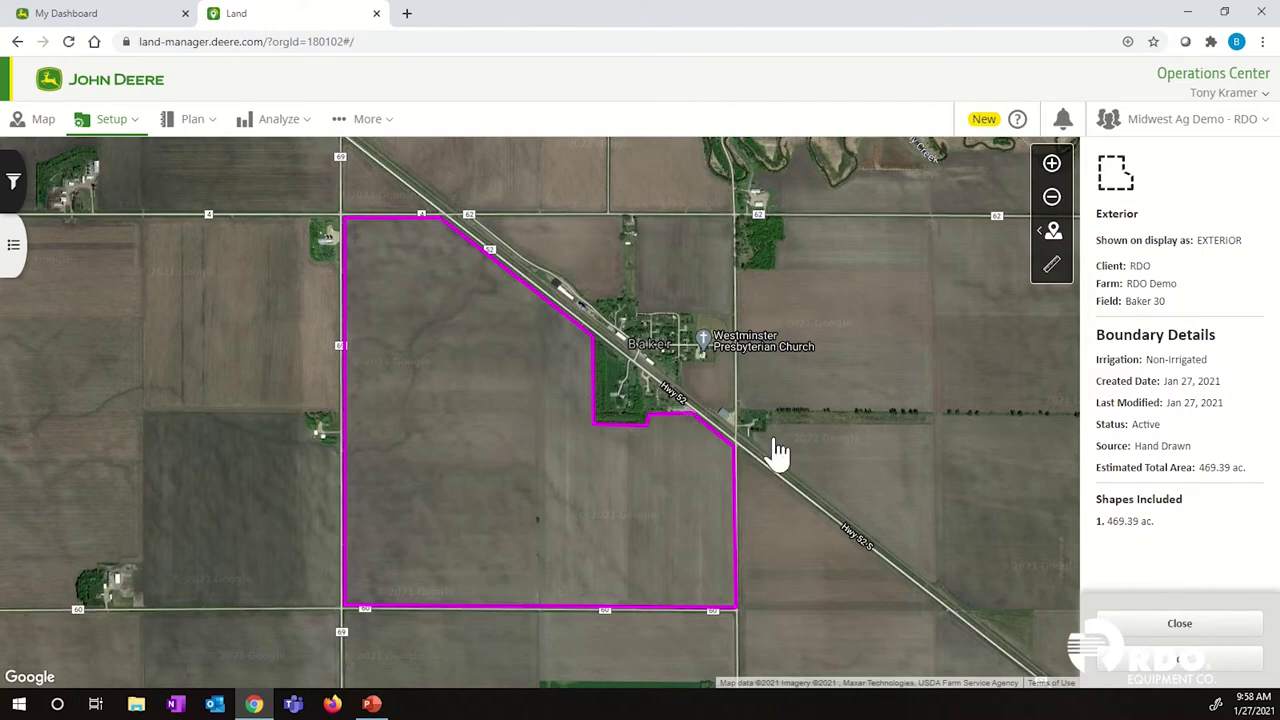
Step: Start a new boundary for the Baker 30 field, created from a previous operation
left_click(14, 250)
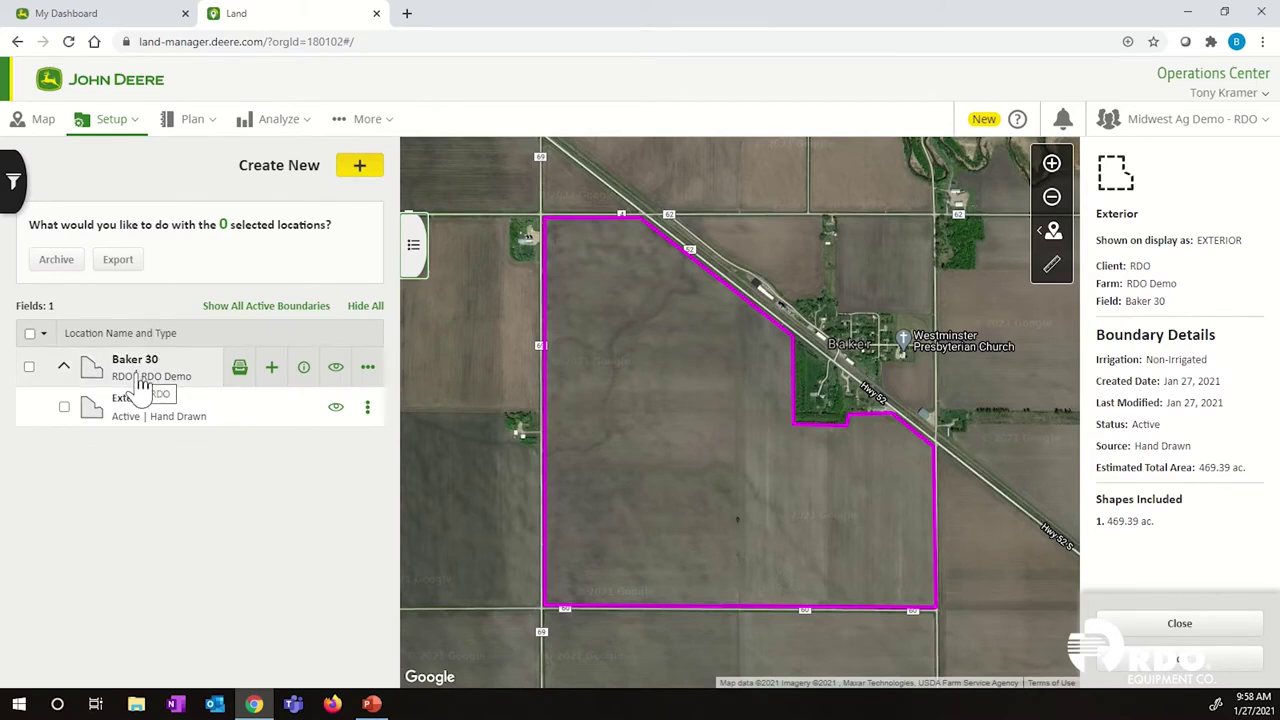
left_click(270, 367)
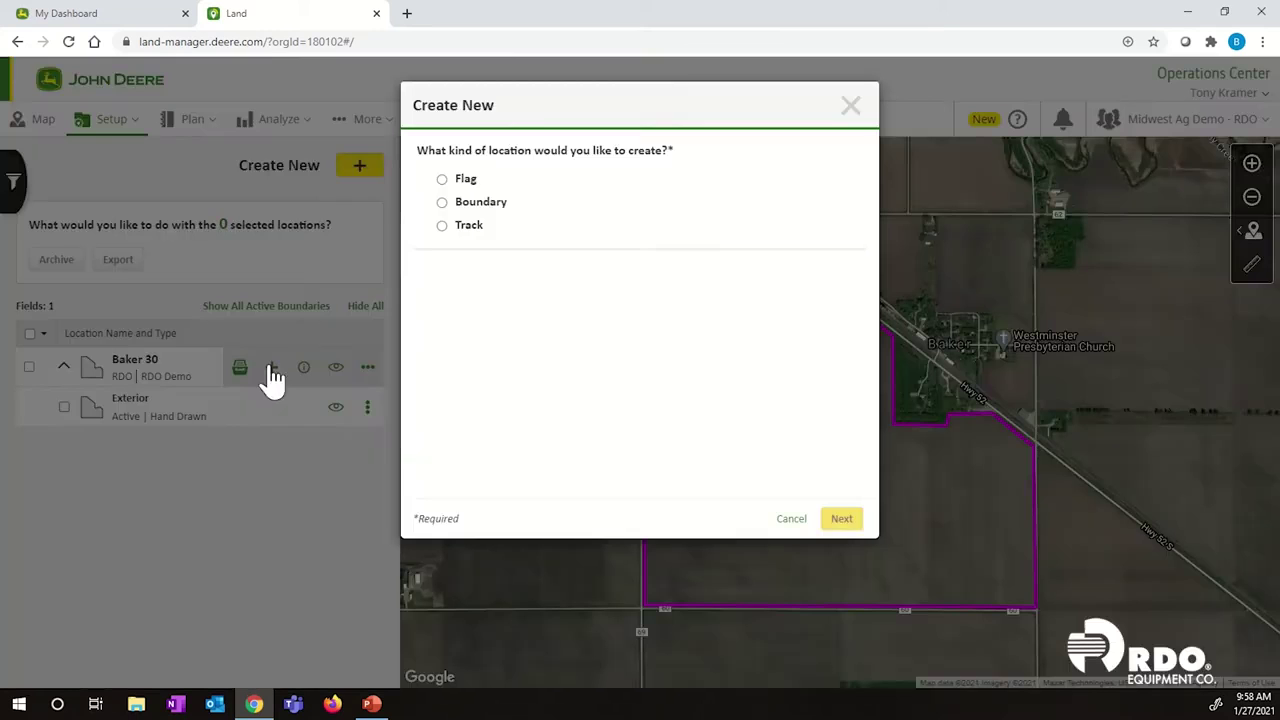
left_click(441, 202)
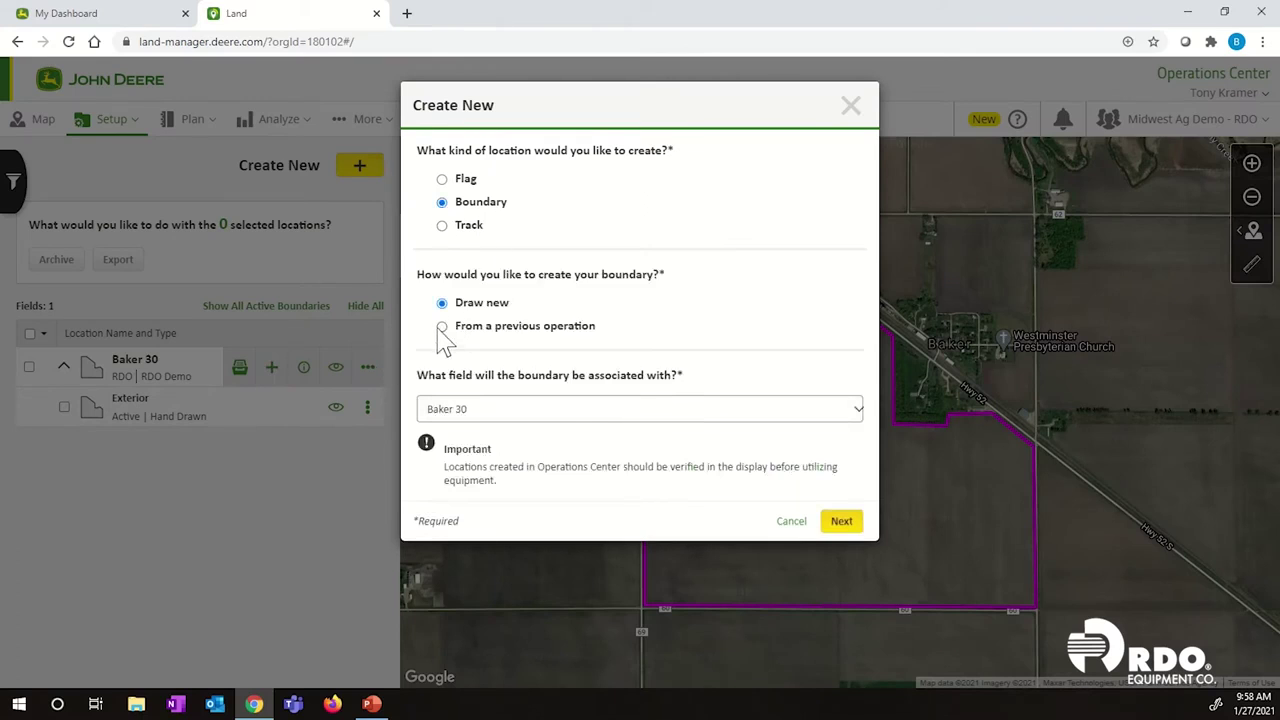
left_click(841, 522)
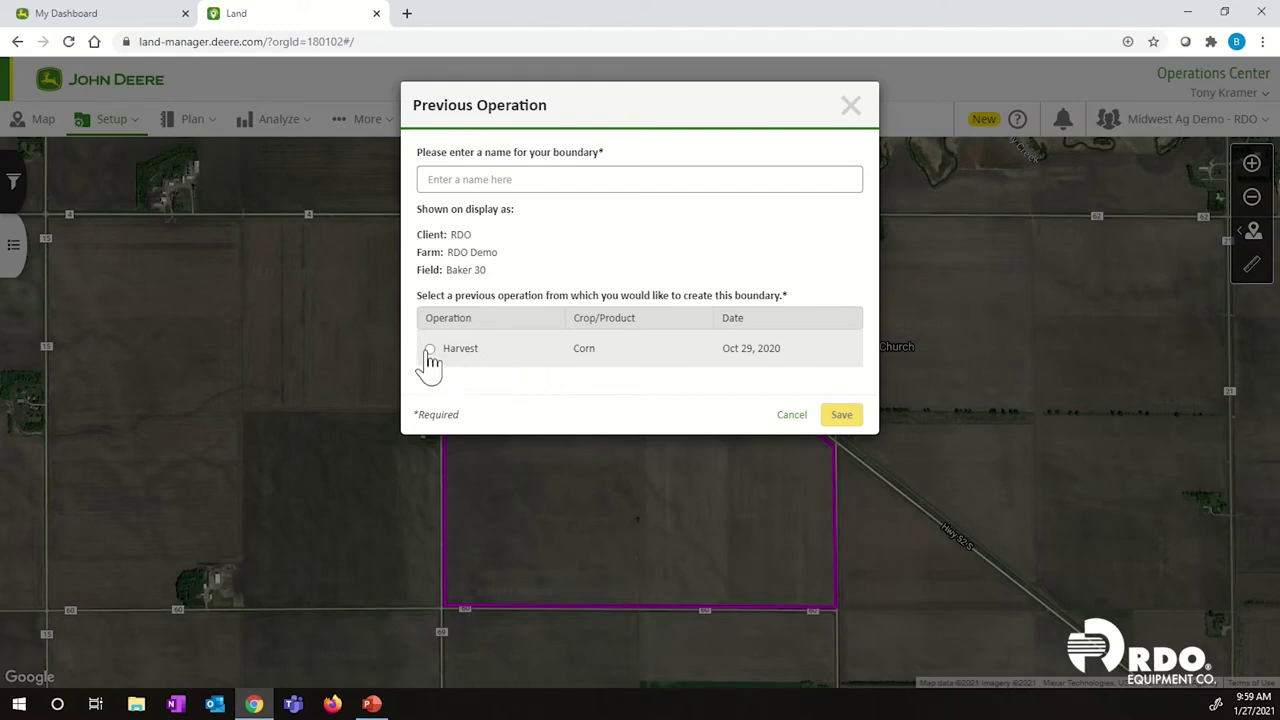
Step: Save a boundary named Exterior 1 from the Oct 29, 2020 corn harvest operation and show the field's boundary list
left_click(429, 350)
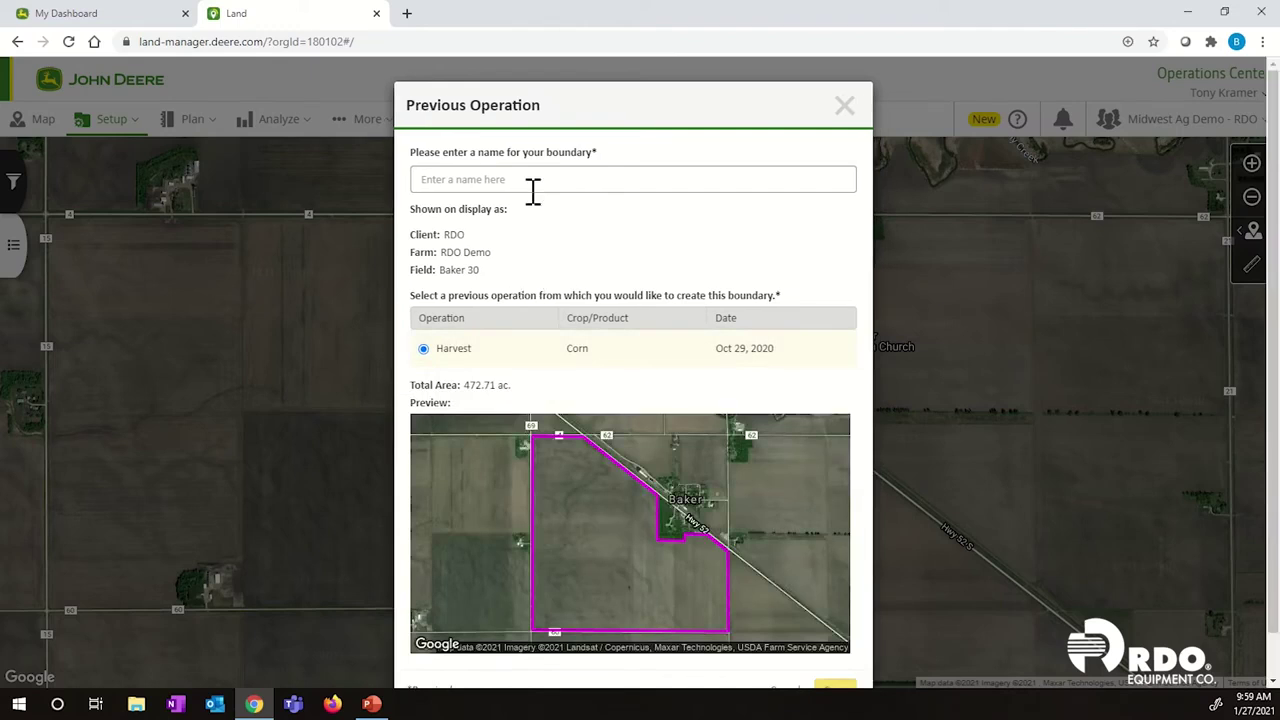
left_click(530, 180)
type("Exterio")
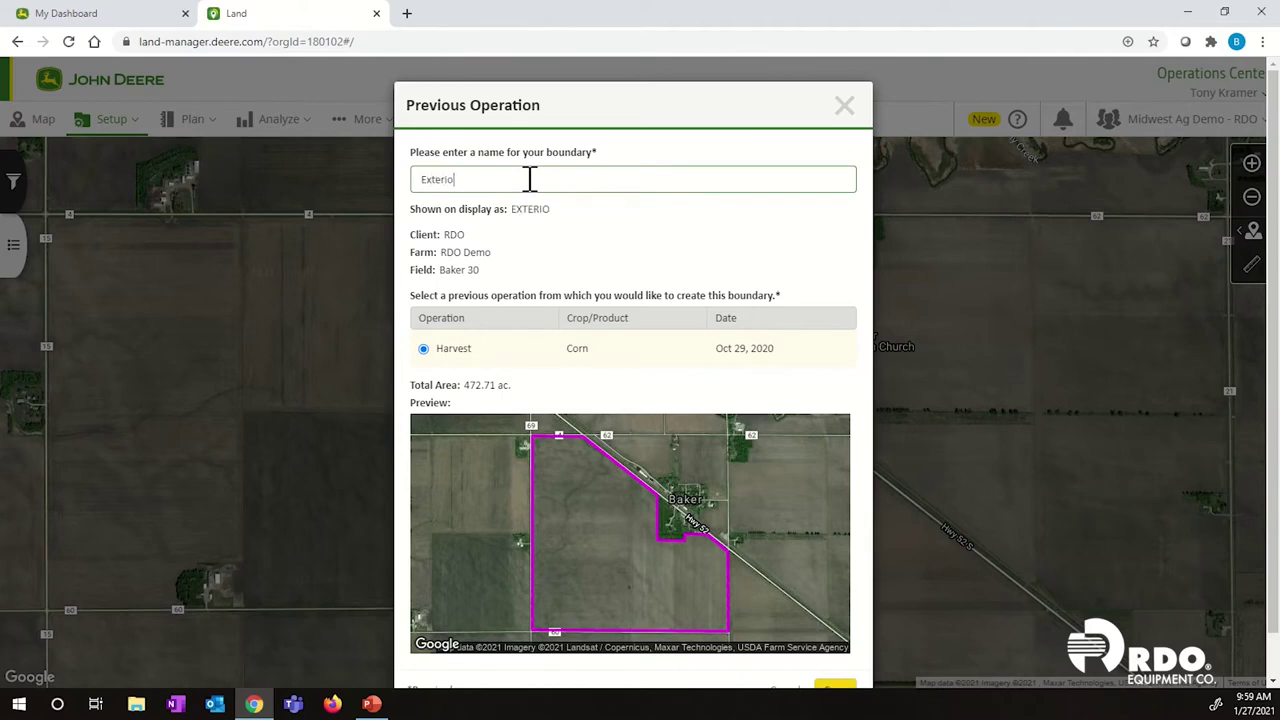
type("r")
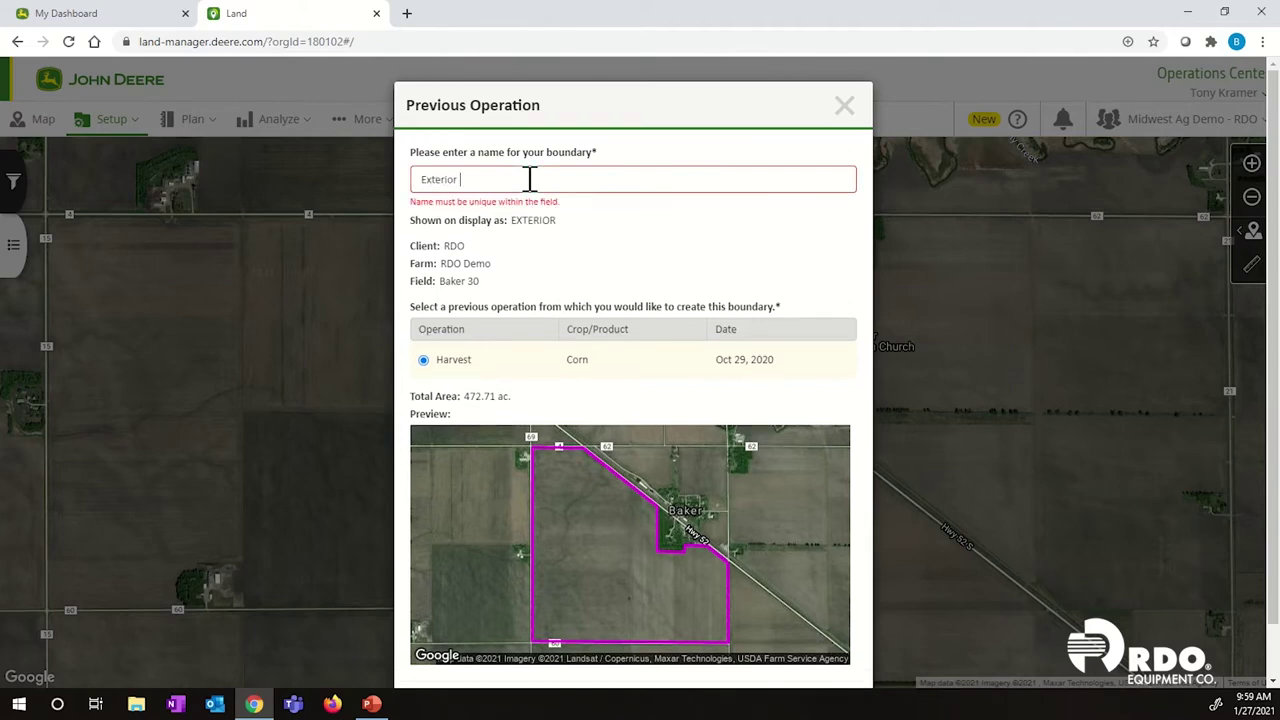
type(" 1")
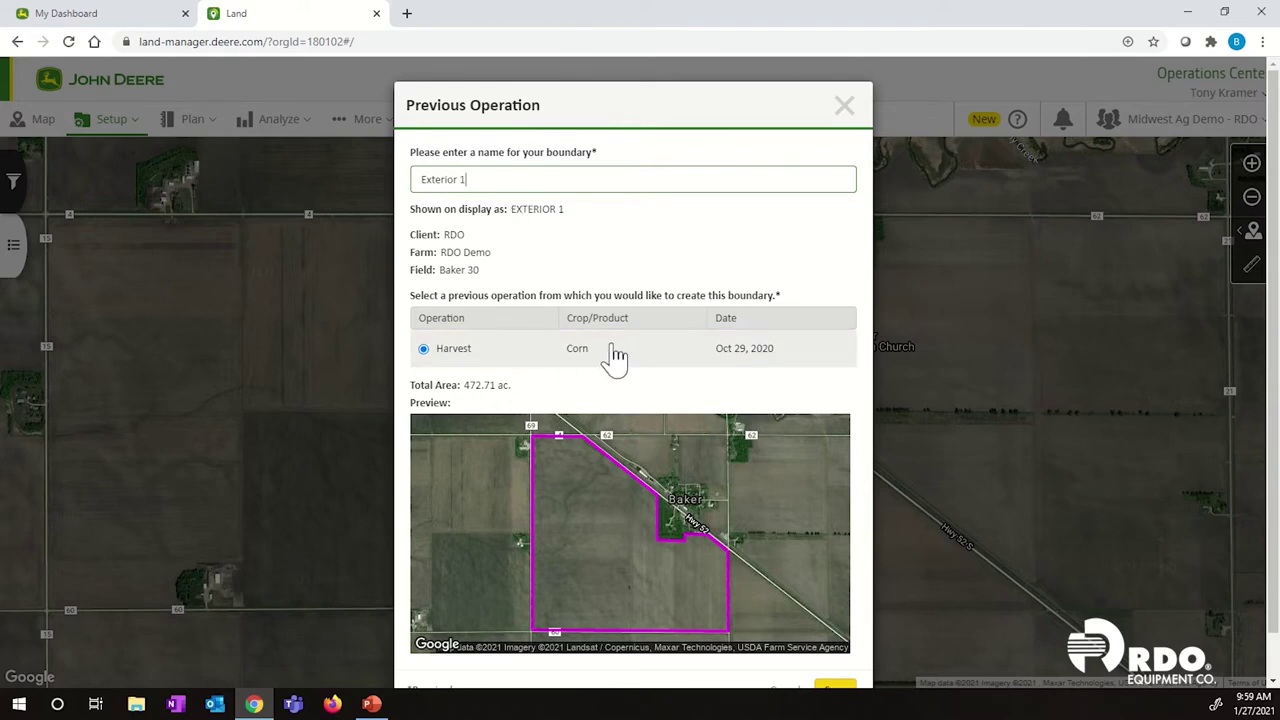
scroll(720, 557, "down", 1)
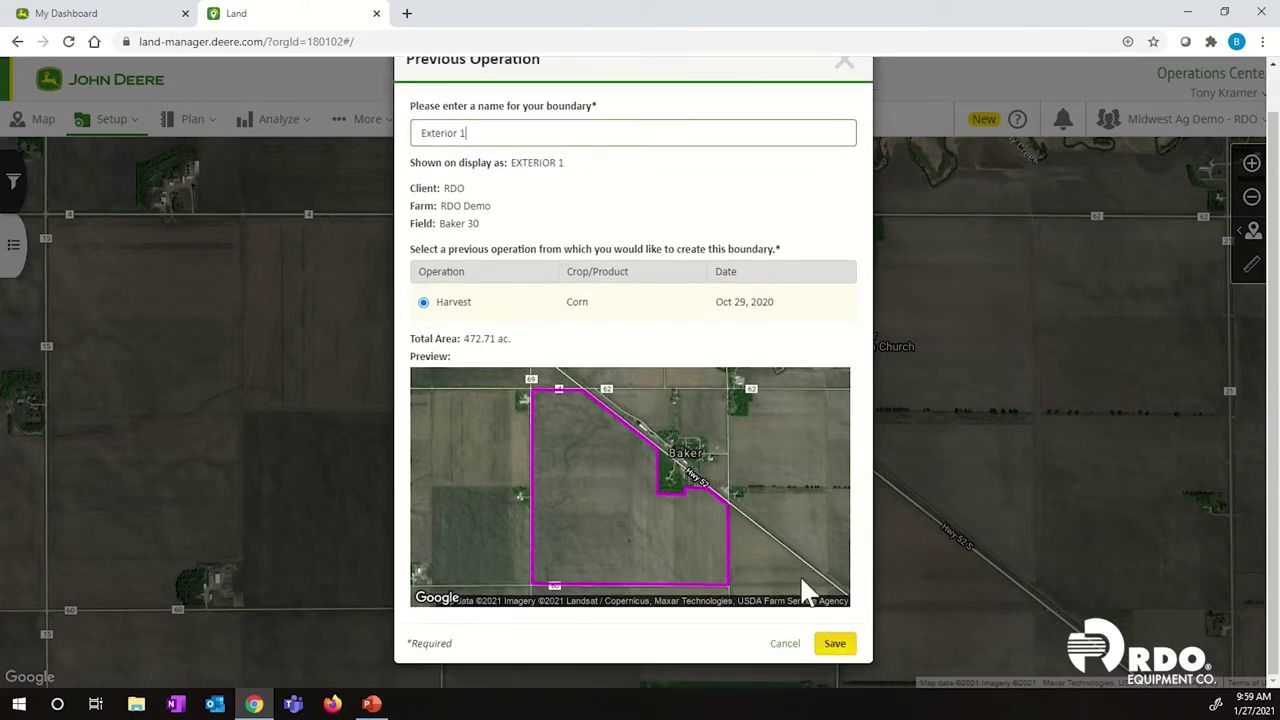
left_click(835, 645)
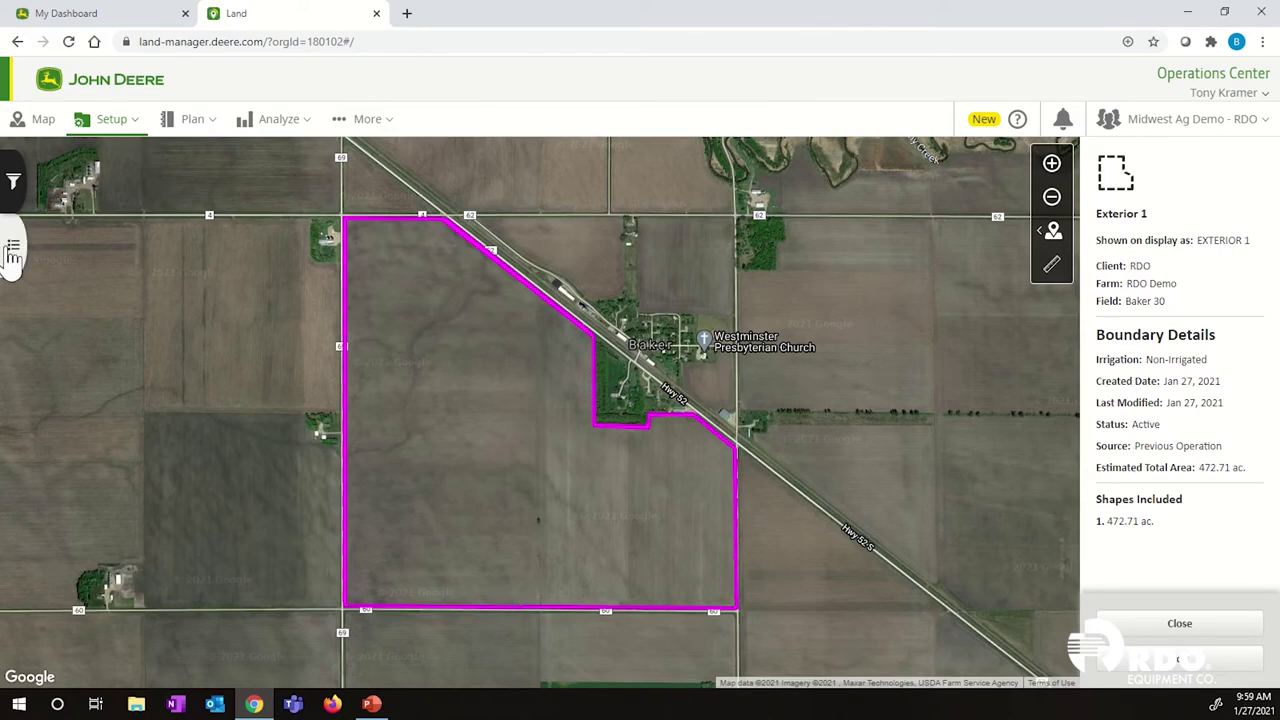
left_click(14, 252)
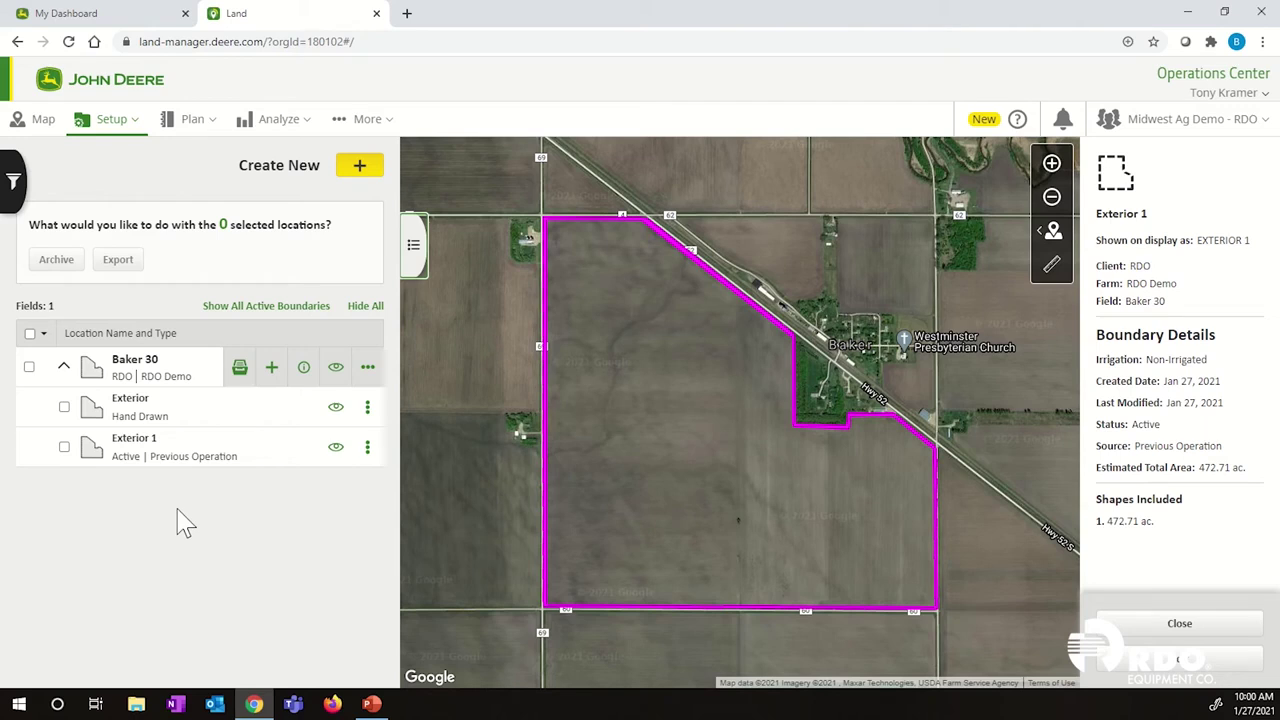
Step: Open the Bulk Boundary Creator and run the Boundary Generator for fields without boundaries
left_click(389, 128)
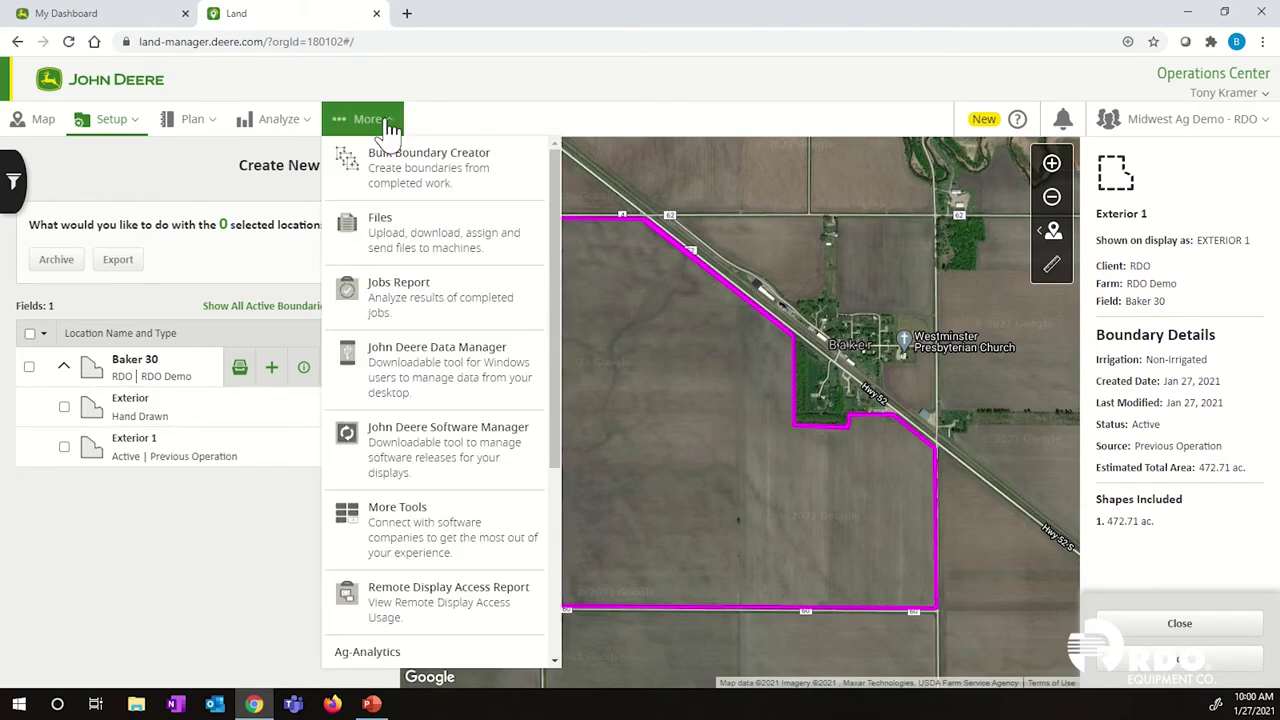
left_click(466, 178)
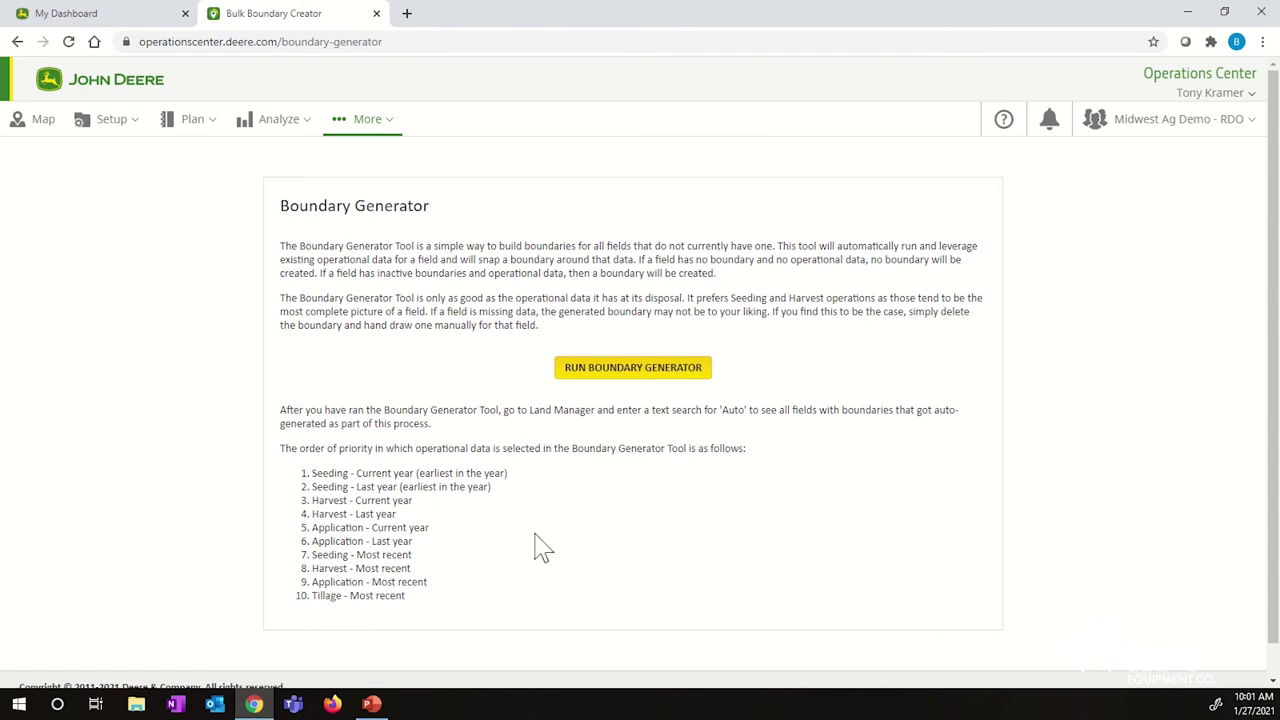
left_click(630, 369)
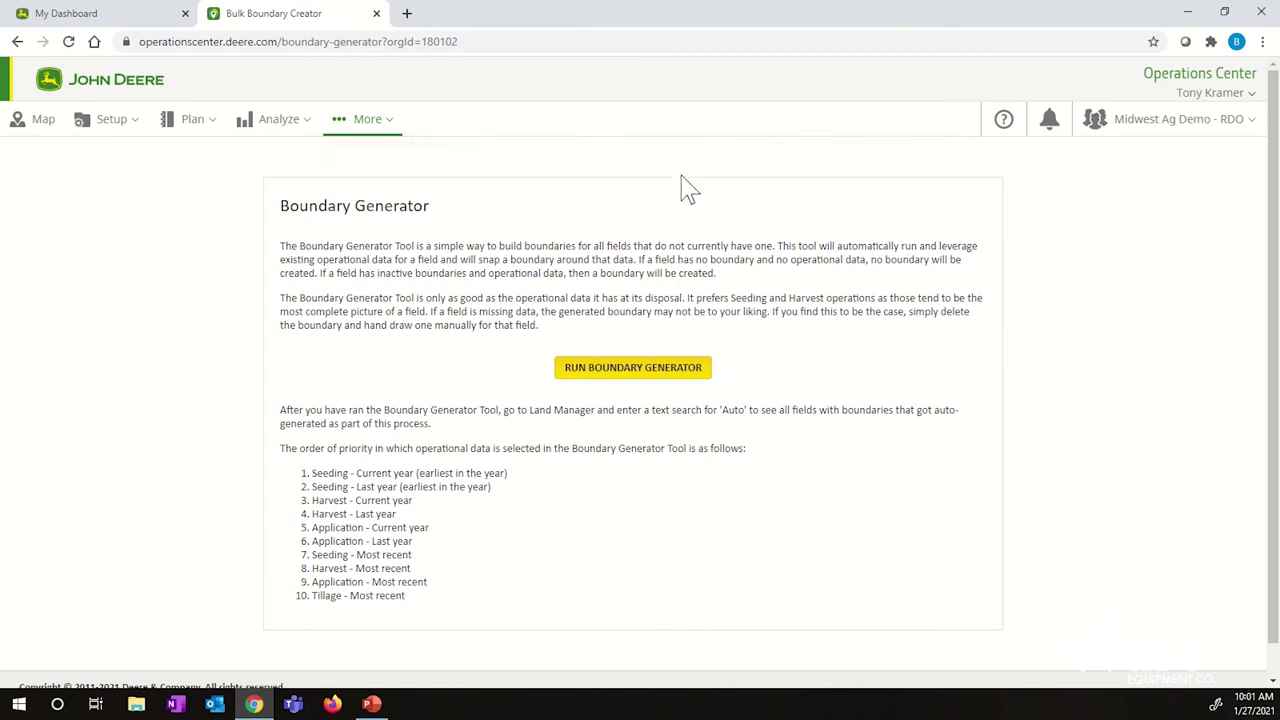
Step: Go to the organization's map and examine the Baker field and the surrounding area with its machines
scroll(200, 220, "down", 1)
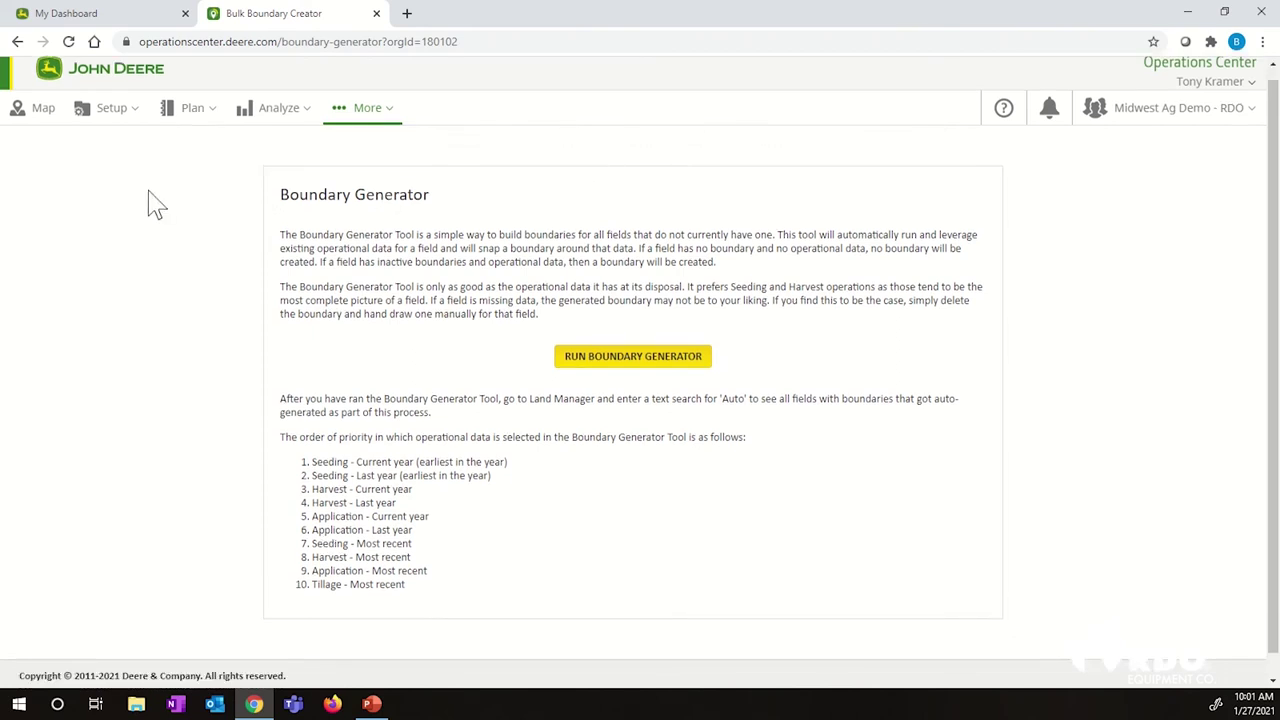
left_click(30, 124)
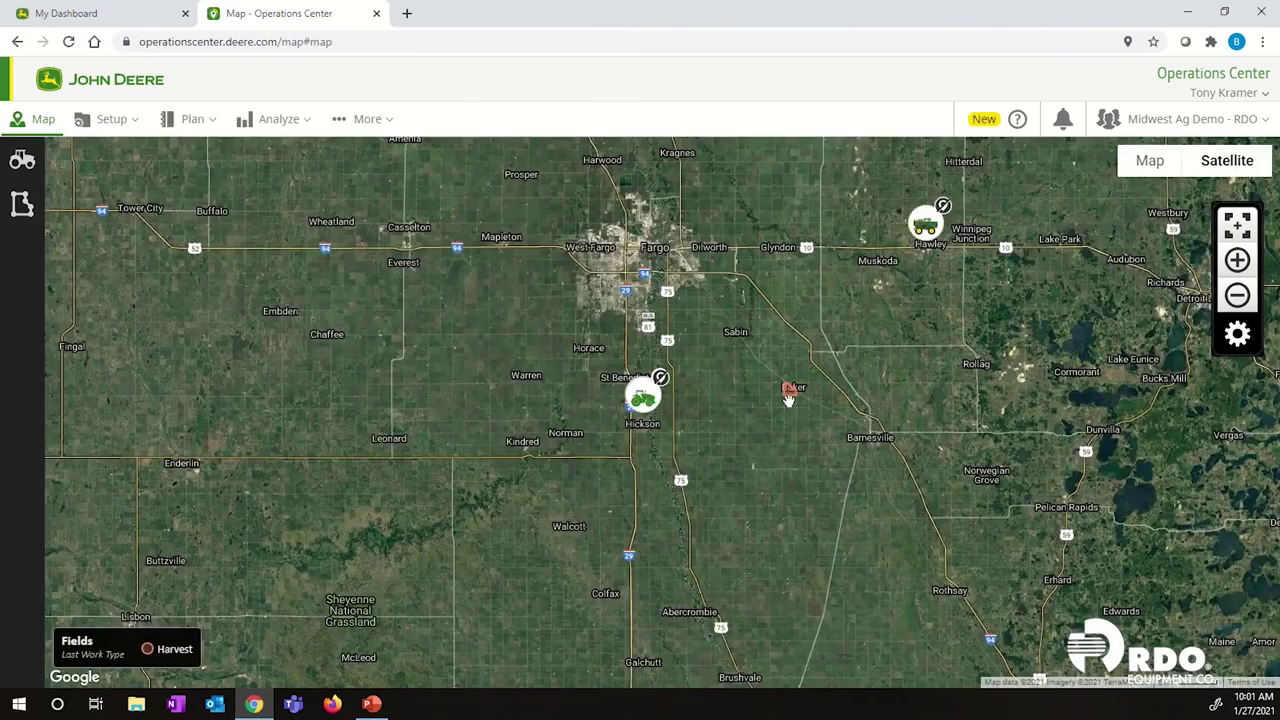
left_click(788, 398)
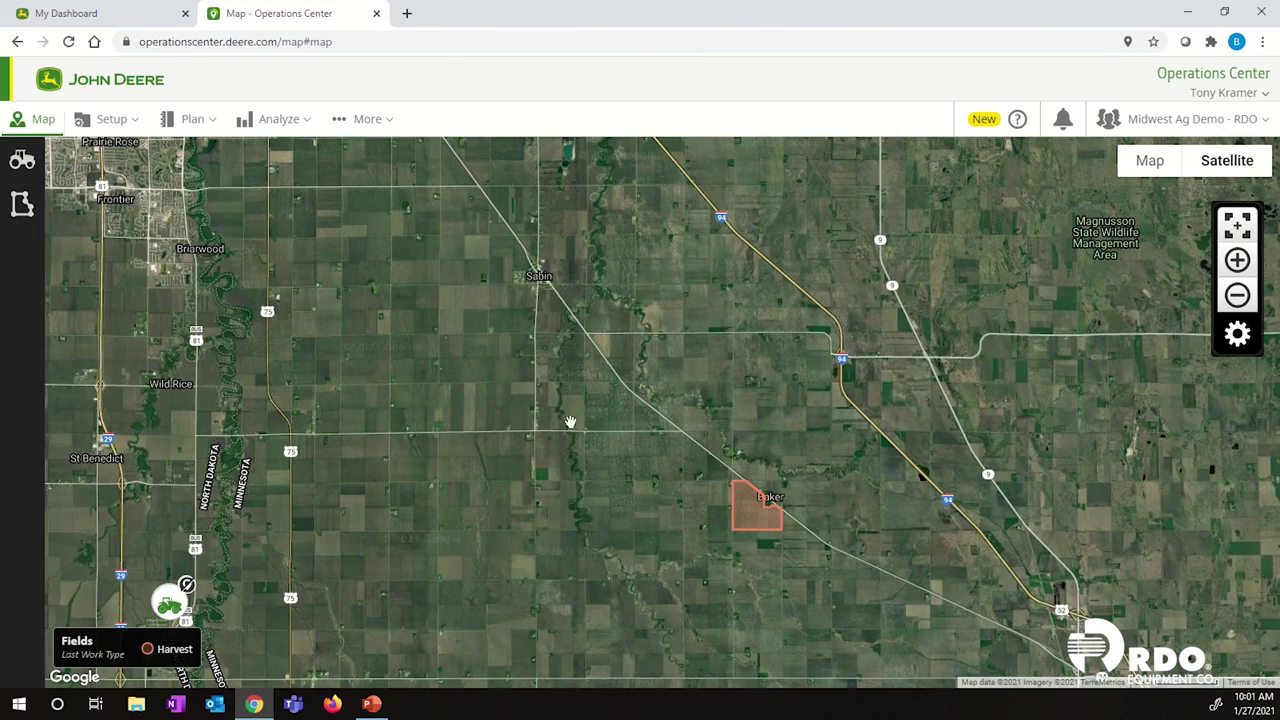
scroll(604, 423, "down", 1)
left_click_drag(539, 433, 636, 418)
scroll(636, 418, "down", 2)
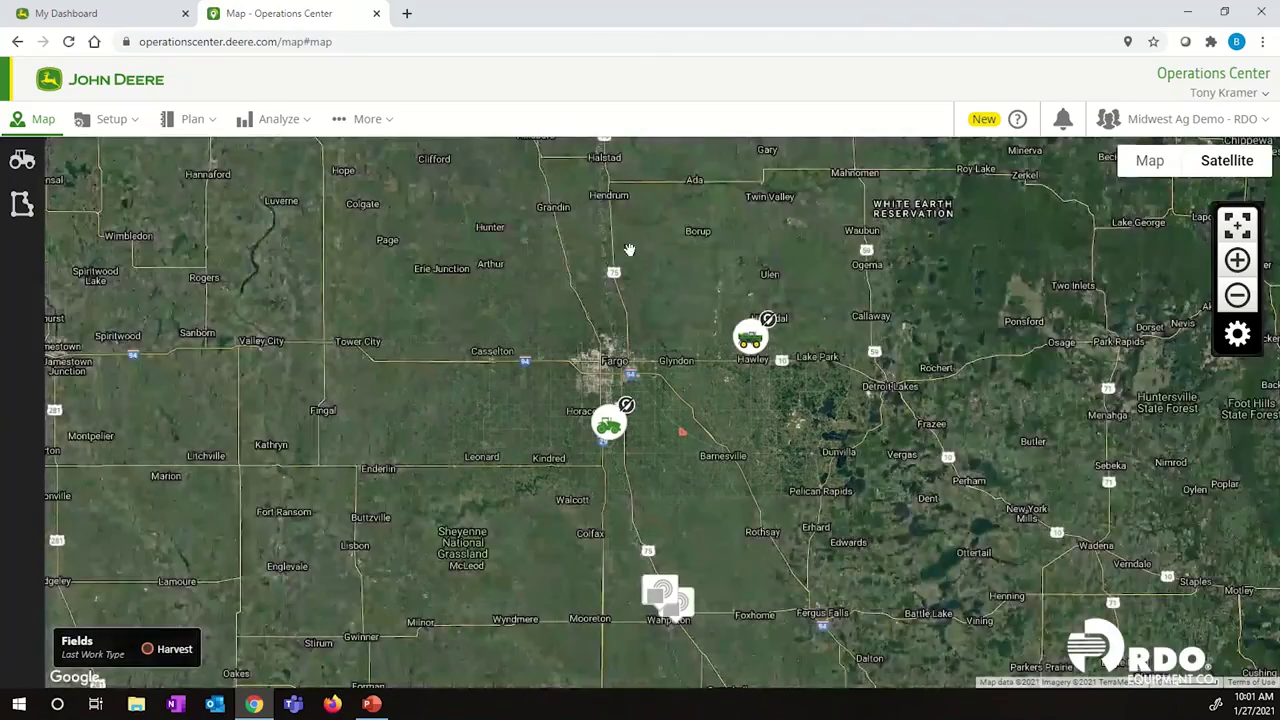